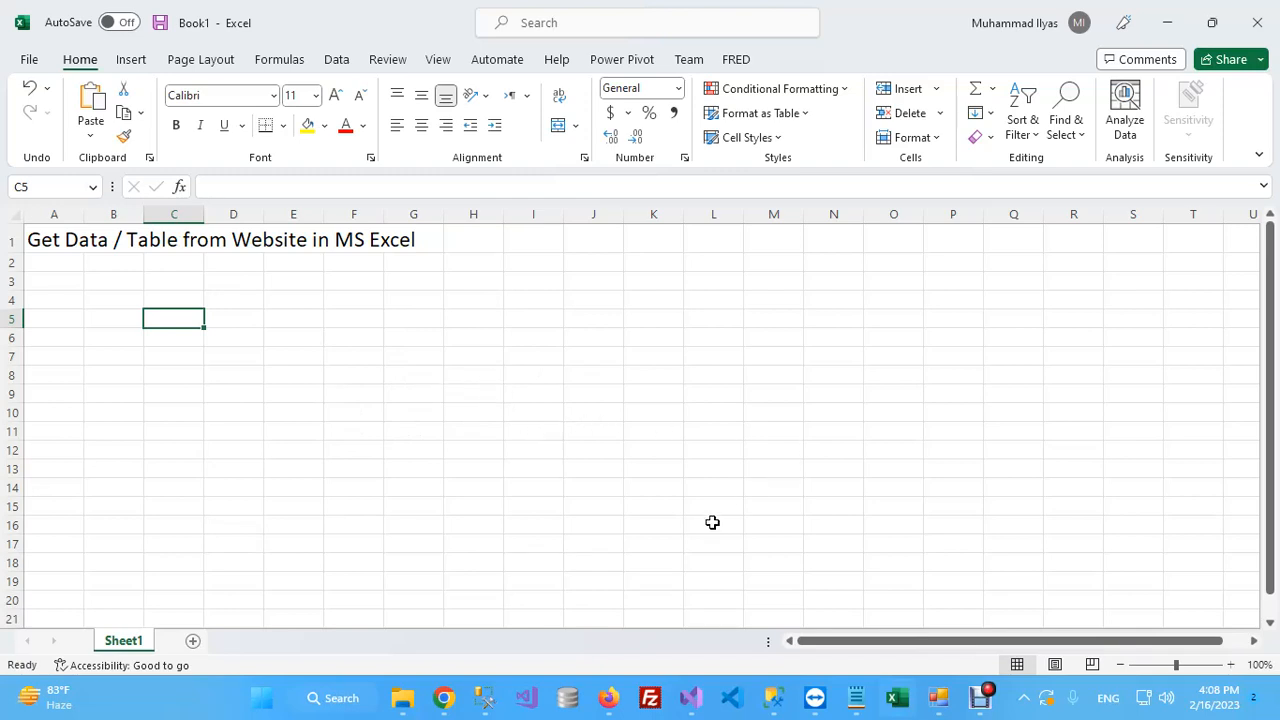
Switch to Chrome and examine the columns and rows of Worldometer's countries-by-population table.
left_click(445, 705)
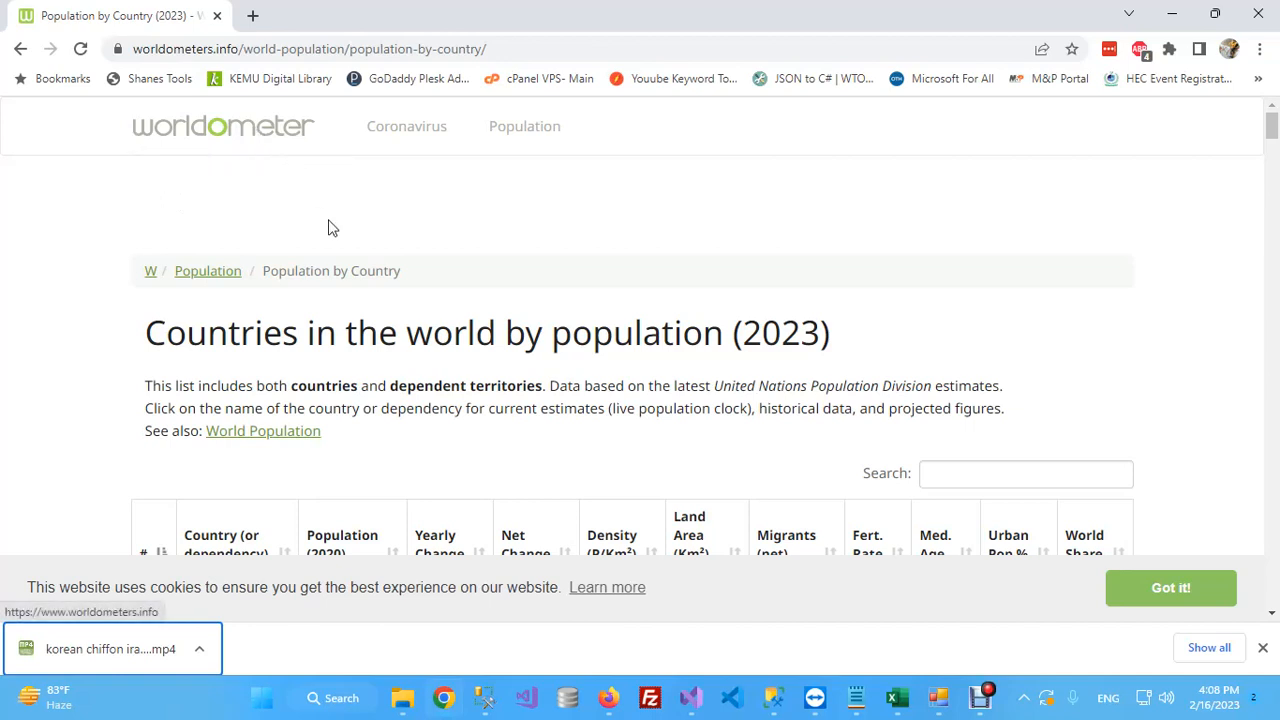
scroll(252, 360, "down", 1)
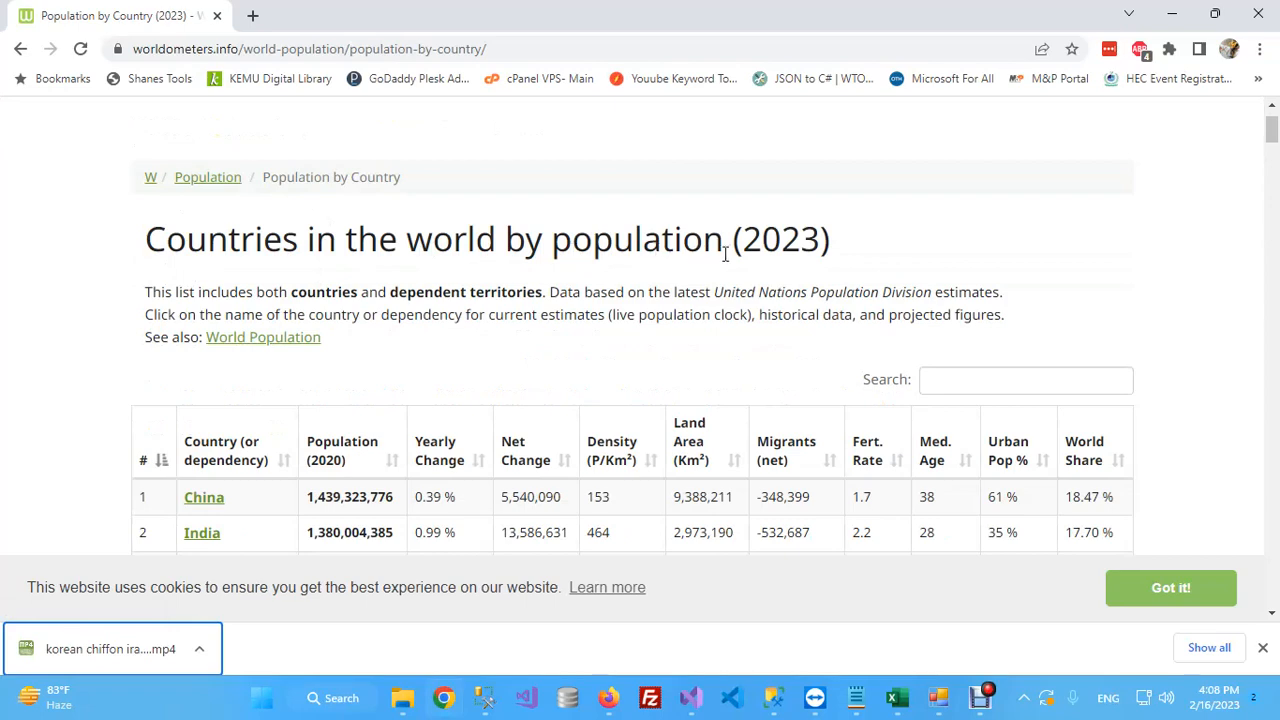
left_click_drag(148, 250, 862, 252)
left_click(862, 252)
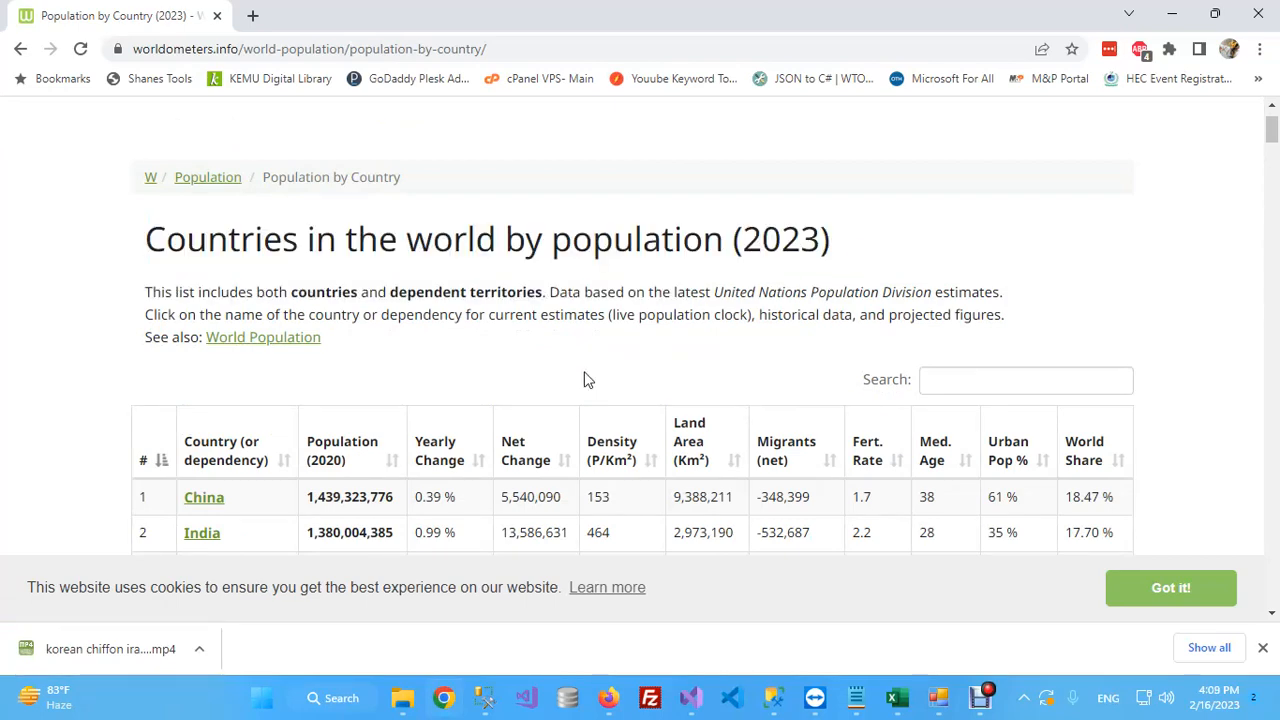
scroll(601, 342, "down", 3)
scroll(601, 342, "up", 1)
scroll(601, 342, "up", 1)
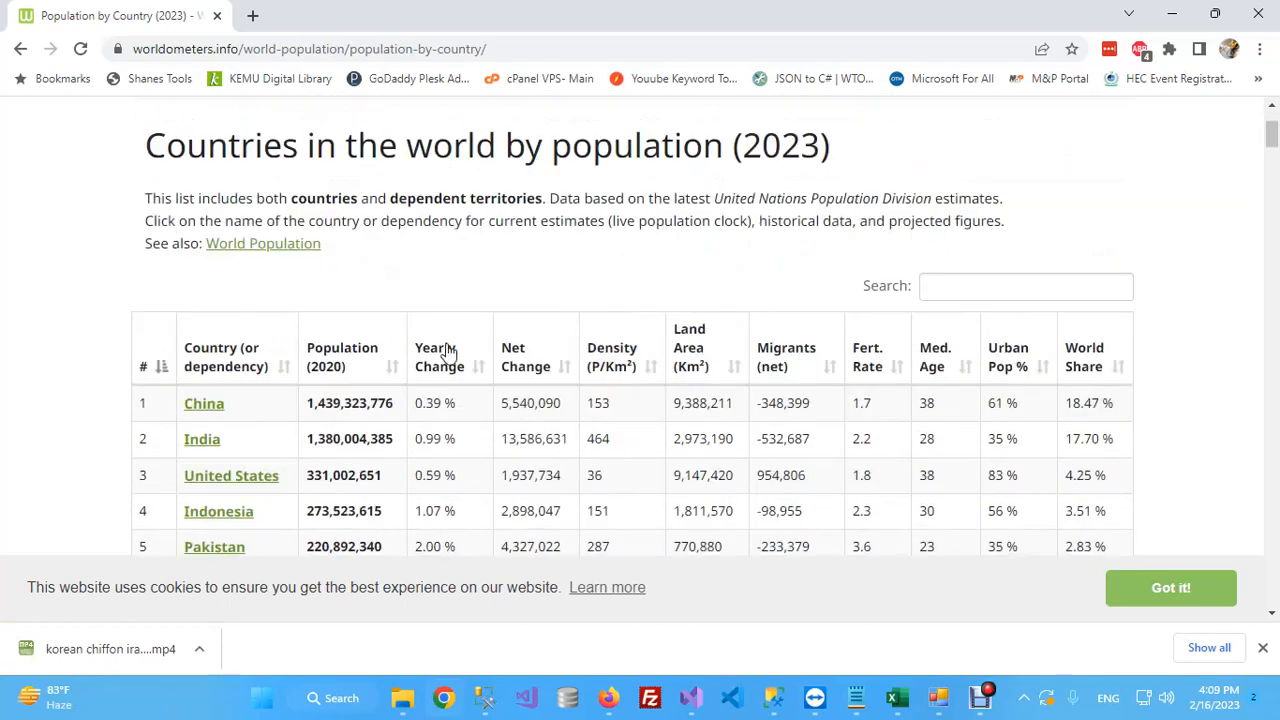
scroll(434, 363, "down", 2)
scroll(365, 360, "down", 2)
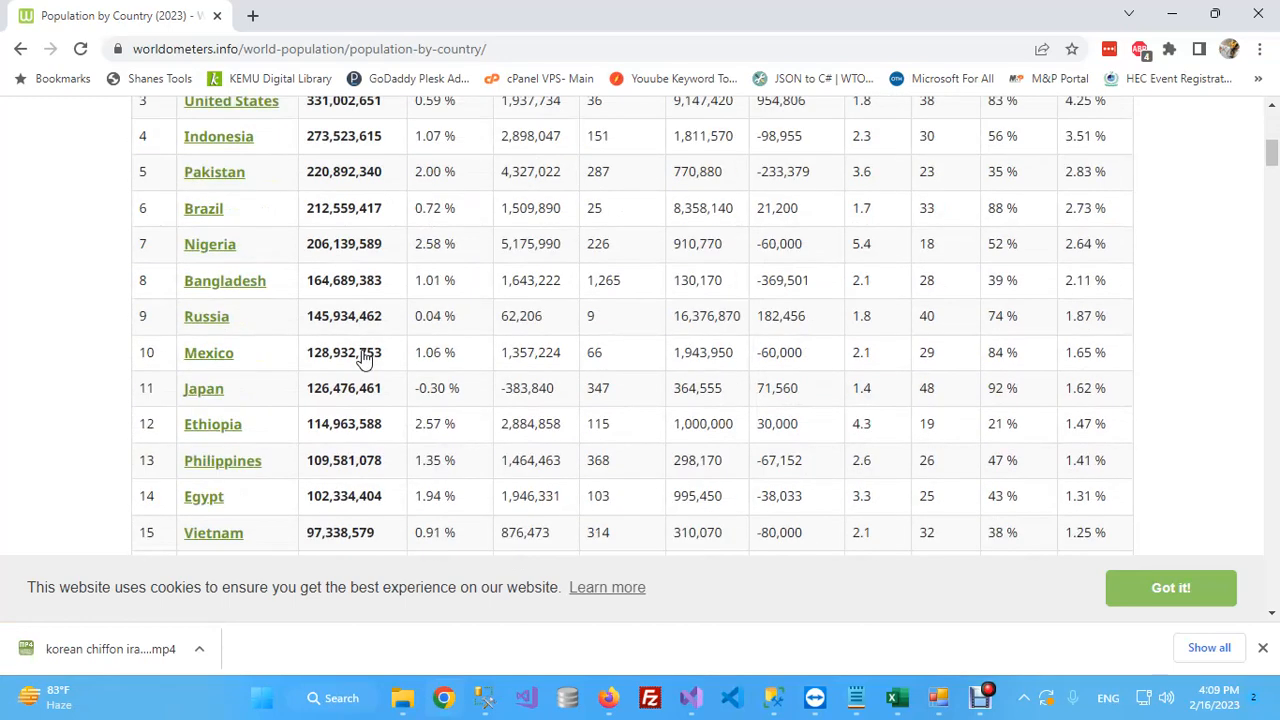
scroll(368, 362, "down", 1)
scroll(340, 362, "down", 1)
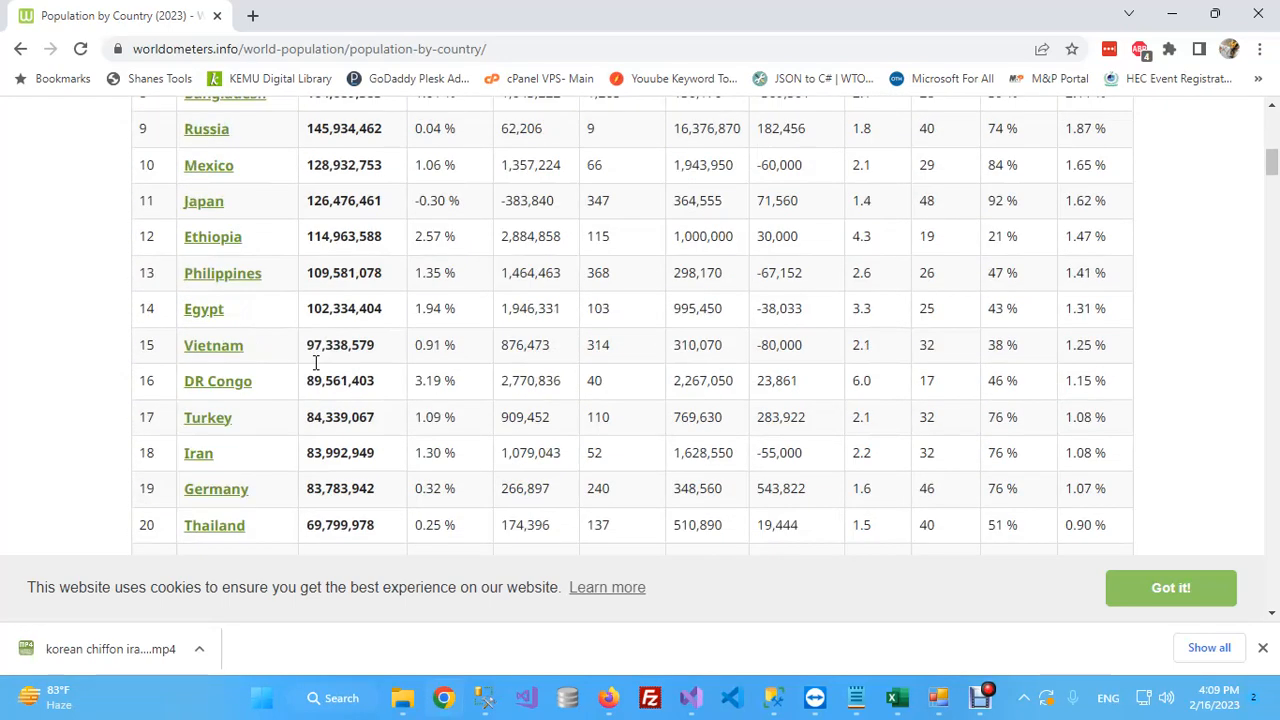
scroll(315, 362, "down", 4)
scroll(315, 362, "up", 10)
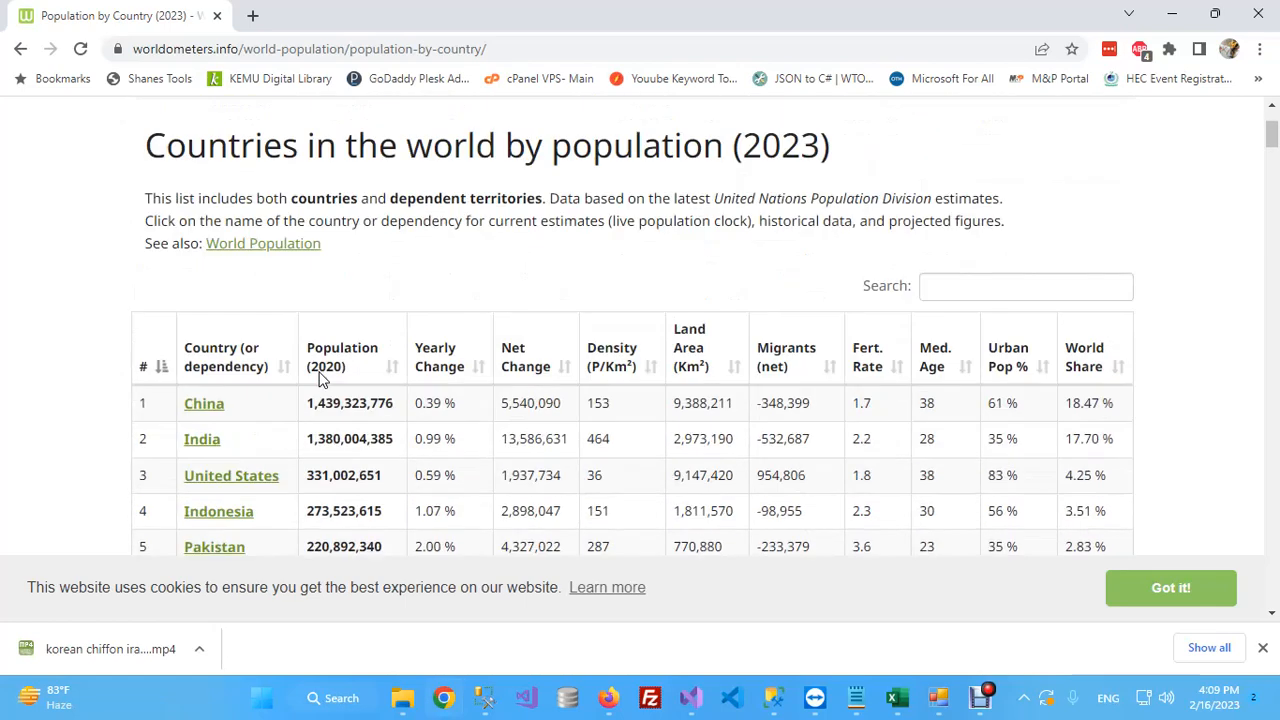
scroll(321, 375, "up", 1)
scroll(321, 375, "down", 1)
scroll(1150, 392, "down", 4)
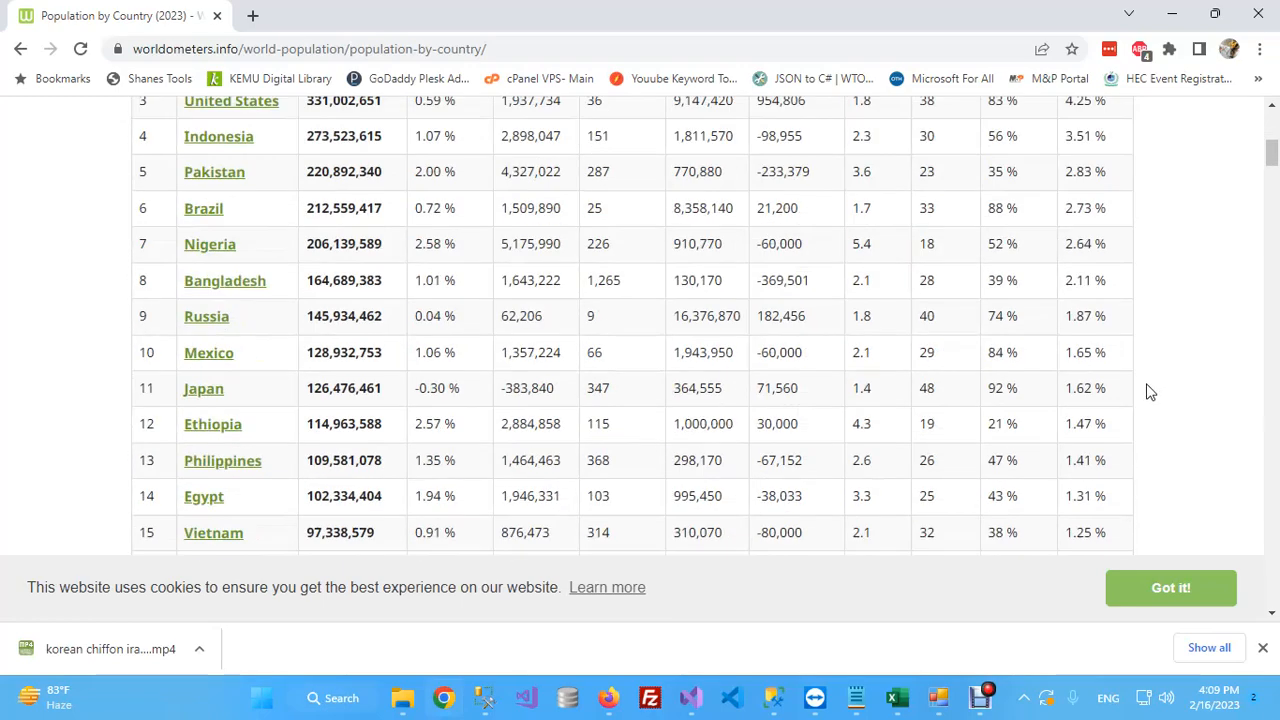
scroll(1148, 391, "down", 7)
scroll(731, 435, "up", 3)
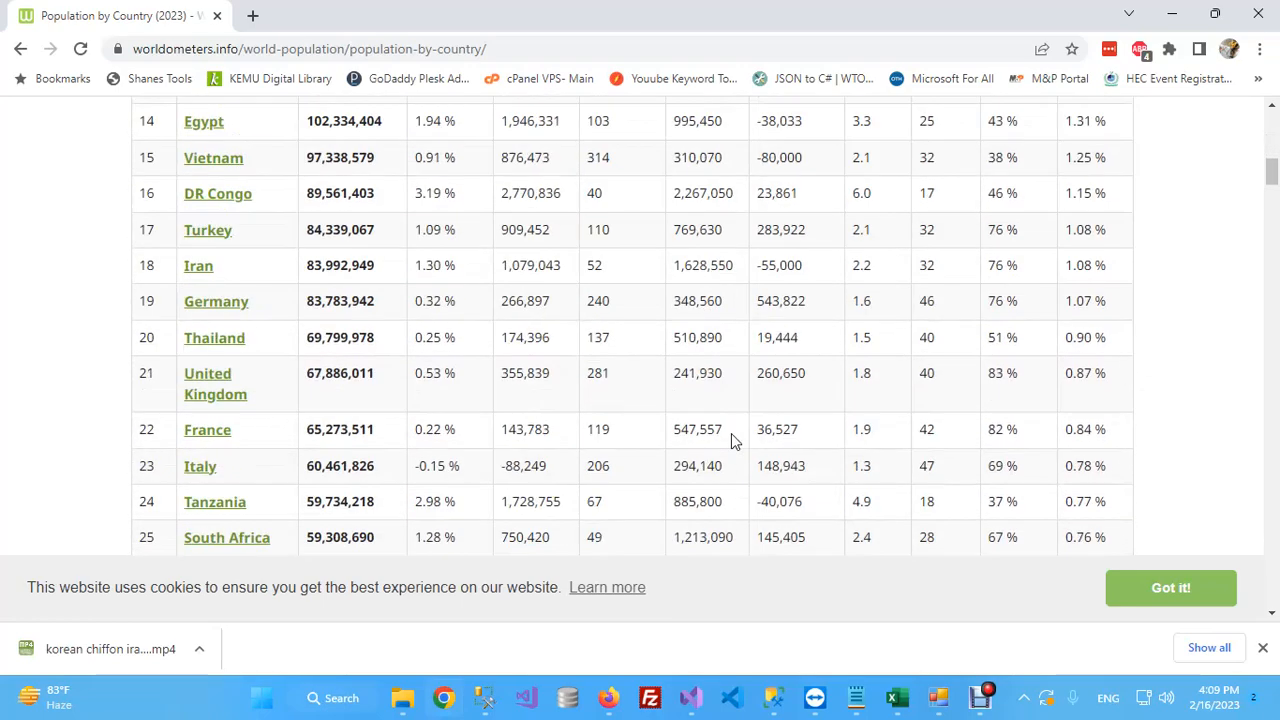
scroll(731, 435, "up", 10)
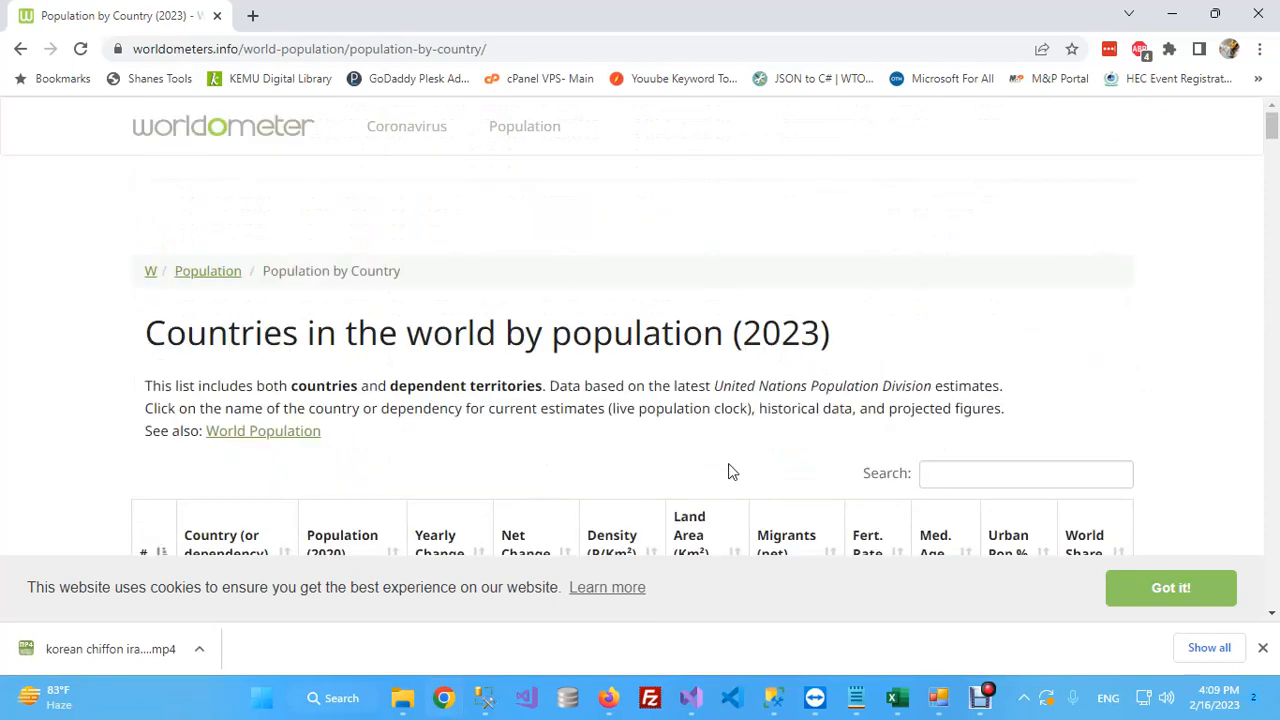
Switch to Excel and start a data import from the web.
left_click(808, 583)
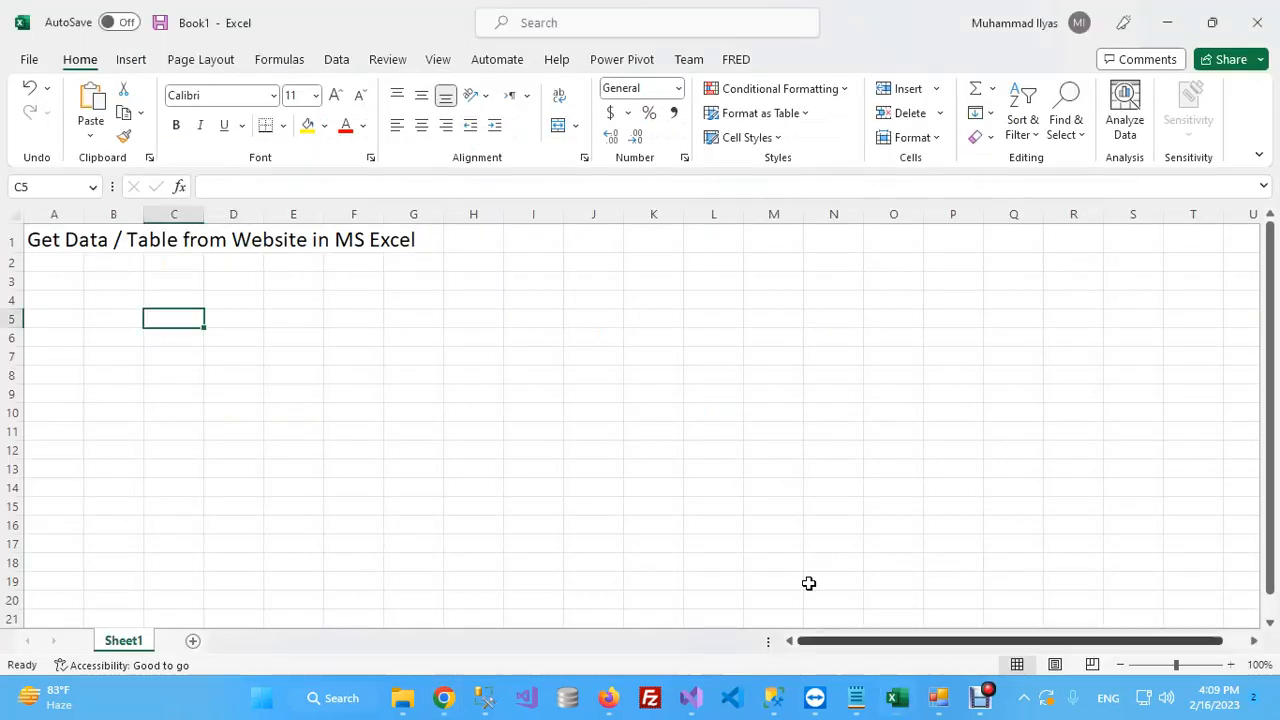
left_click(337, 60)
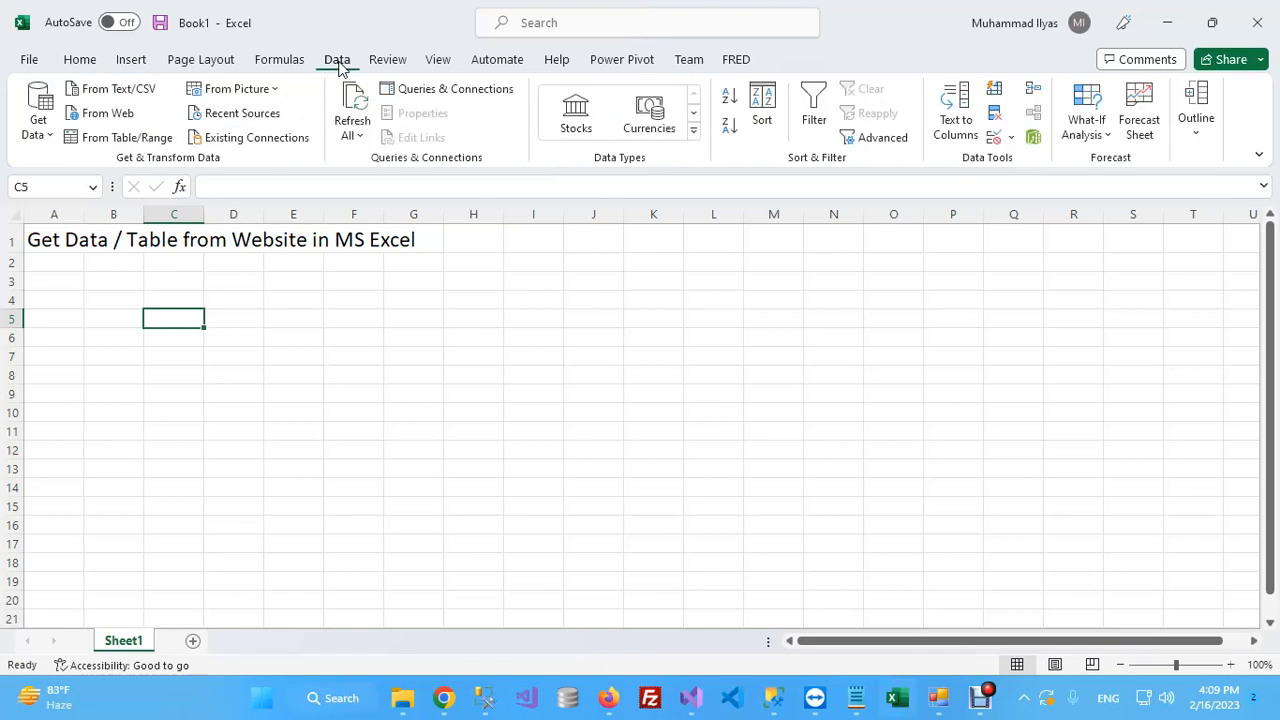
left_click(122, 118)
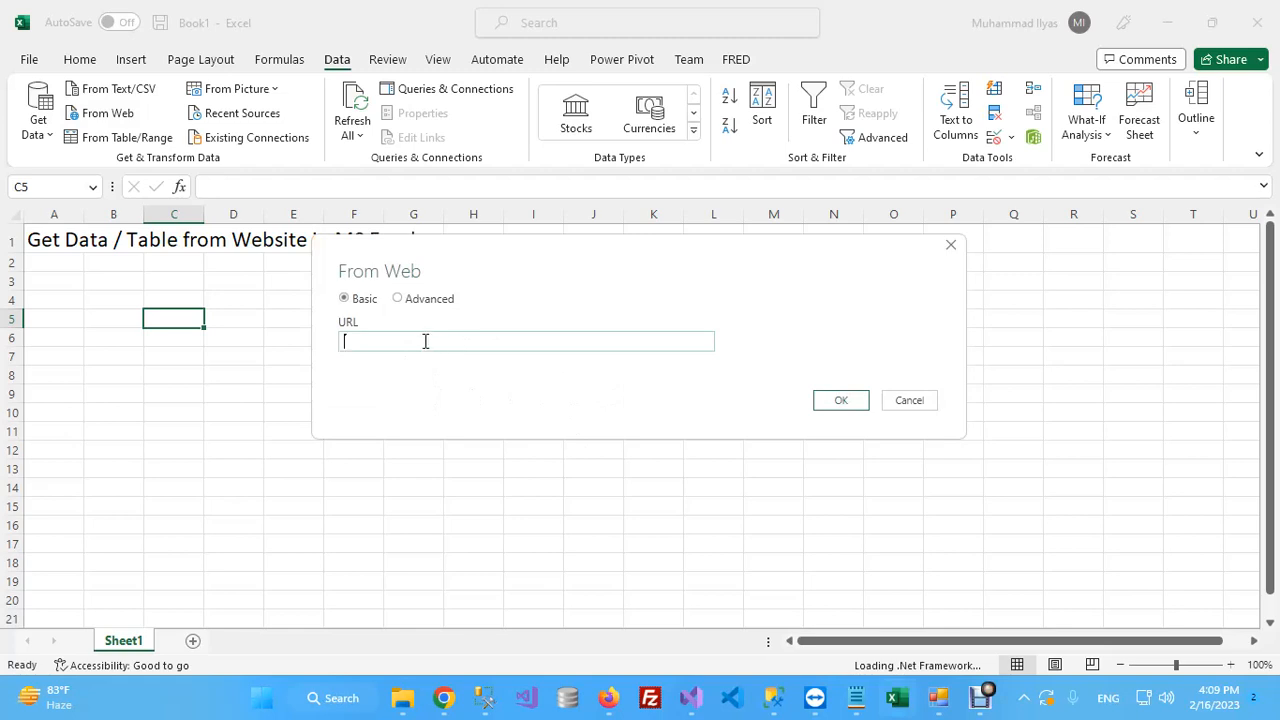
Switch to Chrome and copy the URL of the Worldometer population-by-country page.
left_click(446, 702)
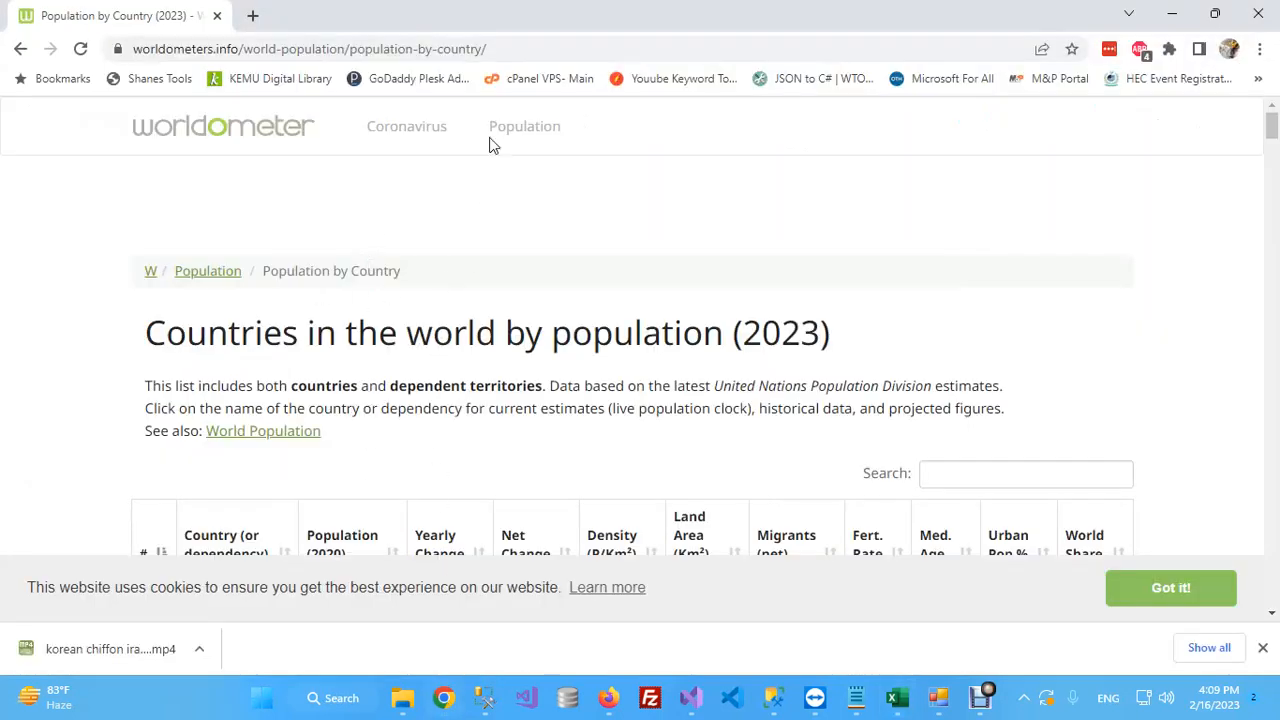
left_click(508, 49)
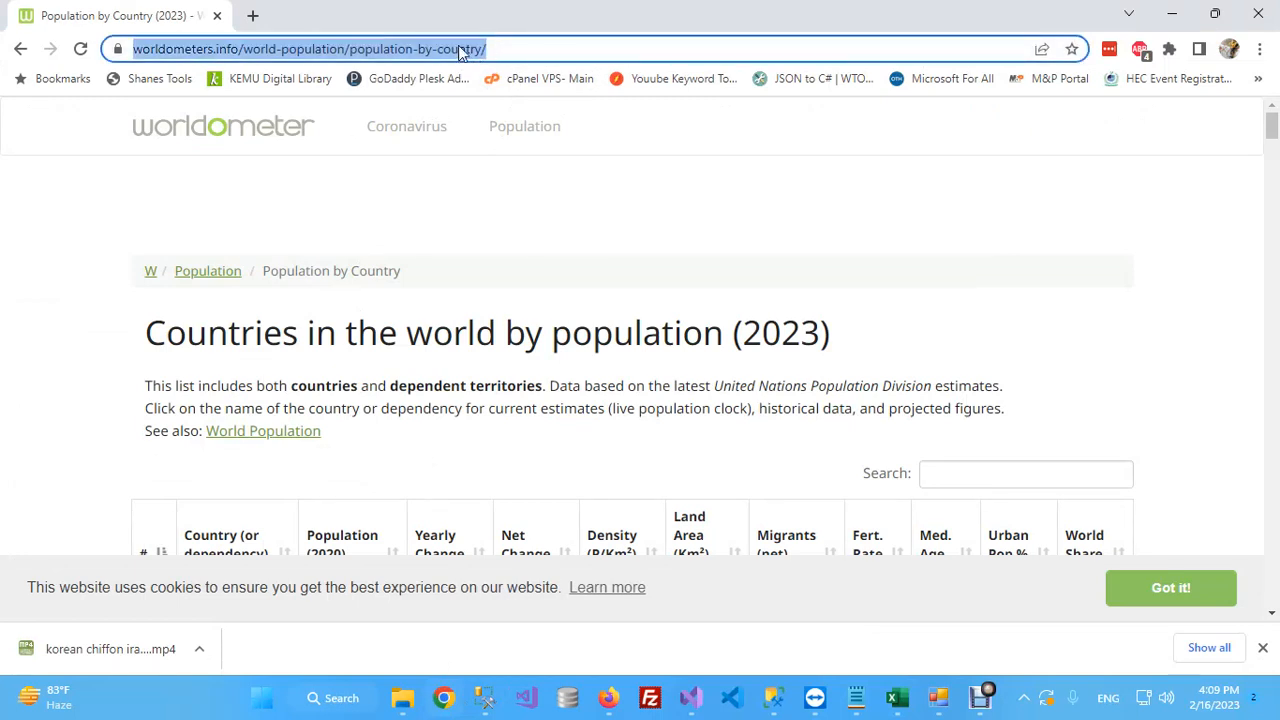
right_click(459, 48)
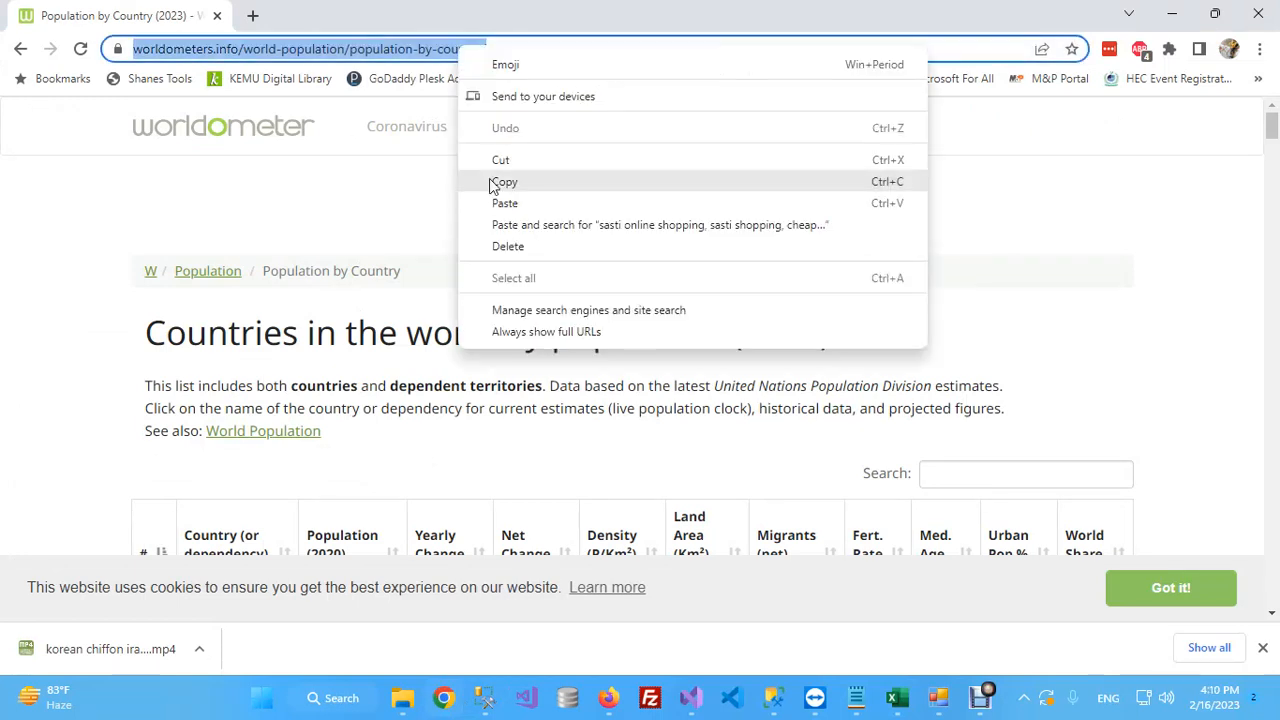
left_click(503, 182)
left_click(896, 700)
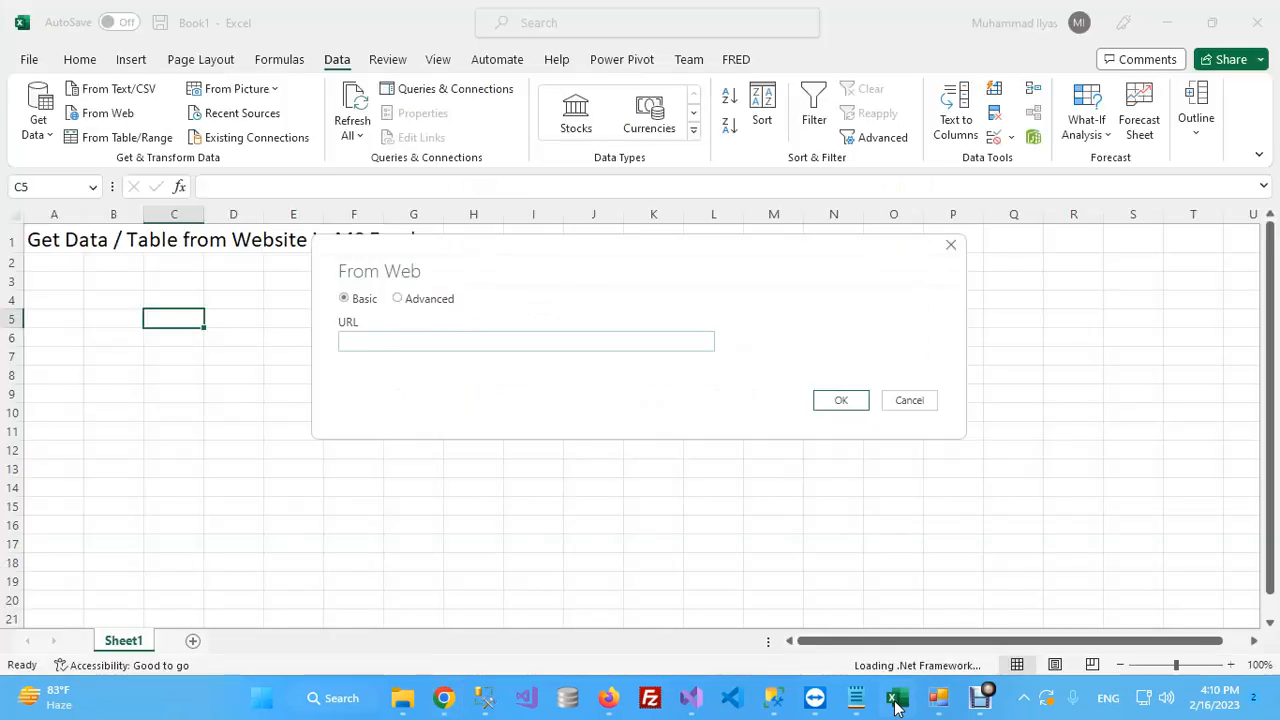
left_click(500, 340)
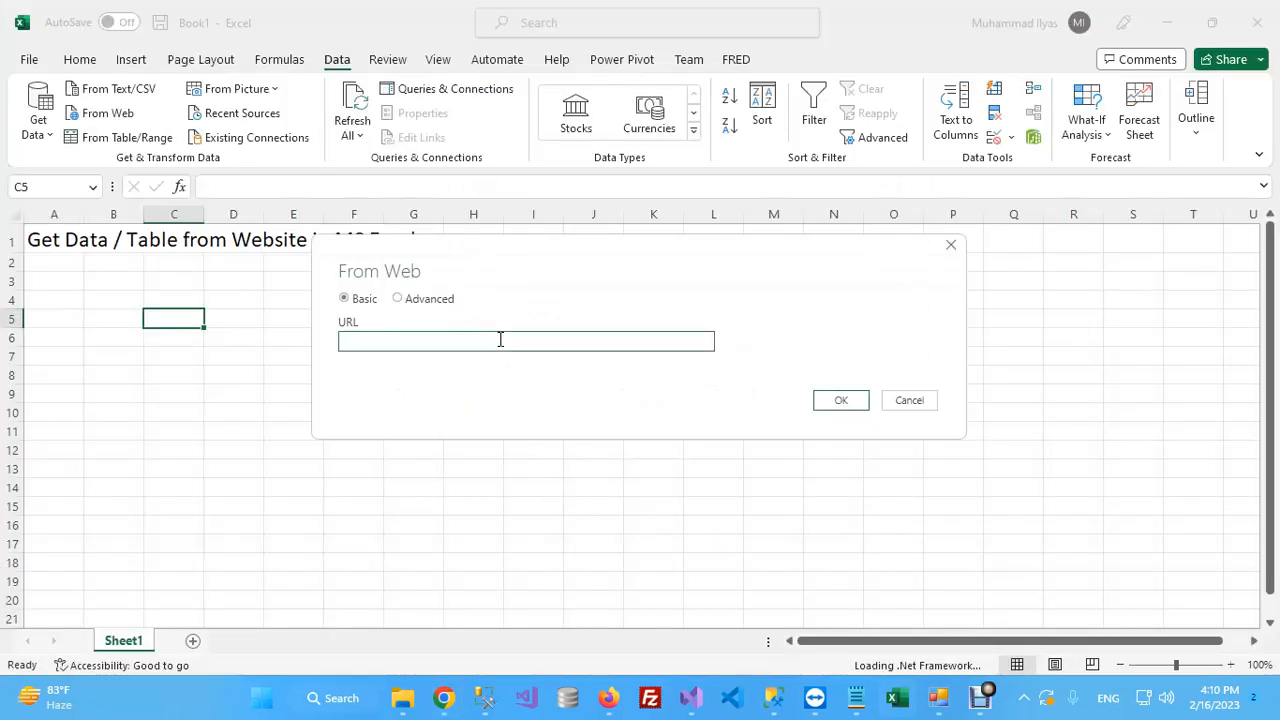
right_click(500, 340)
left_click(544, 420)
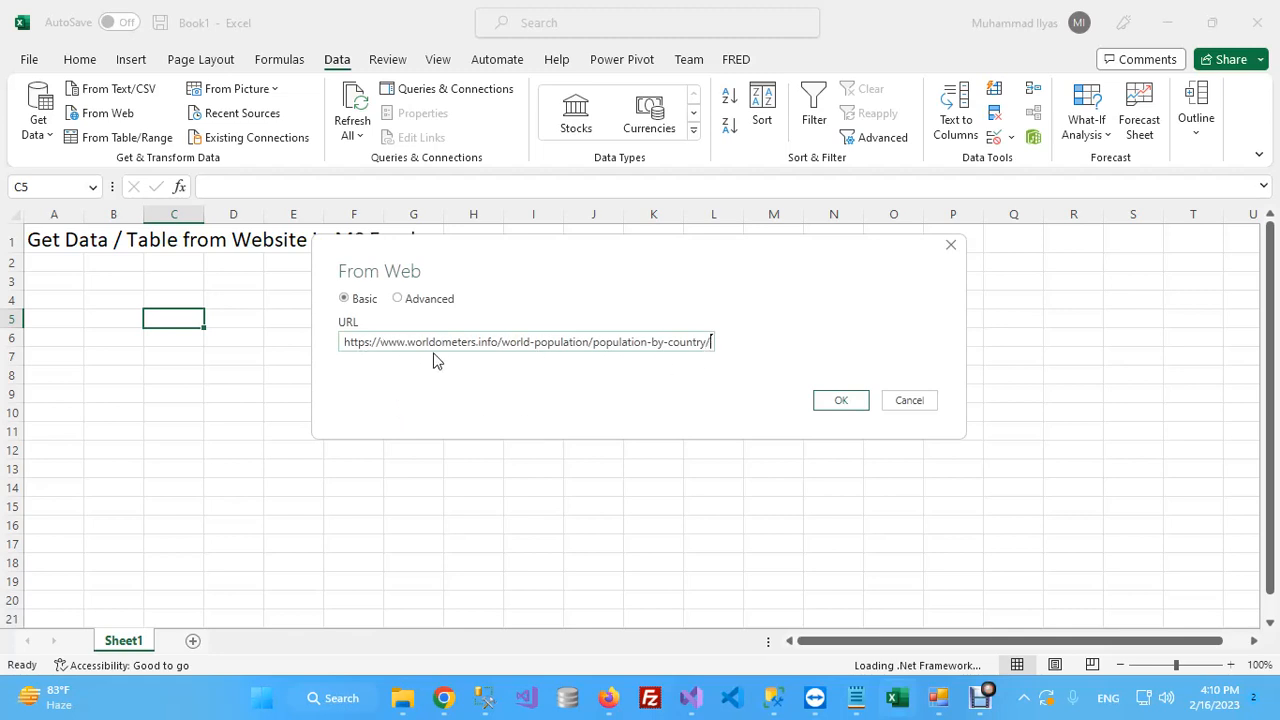
left_click(841, 401)
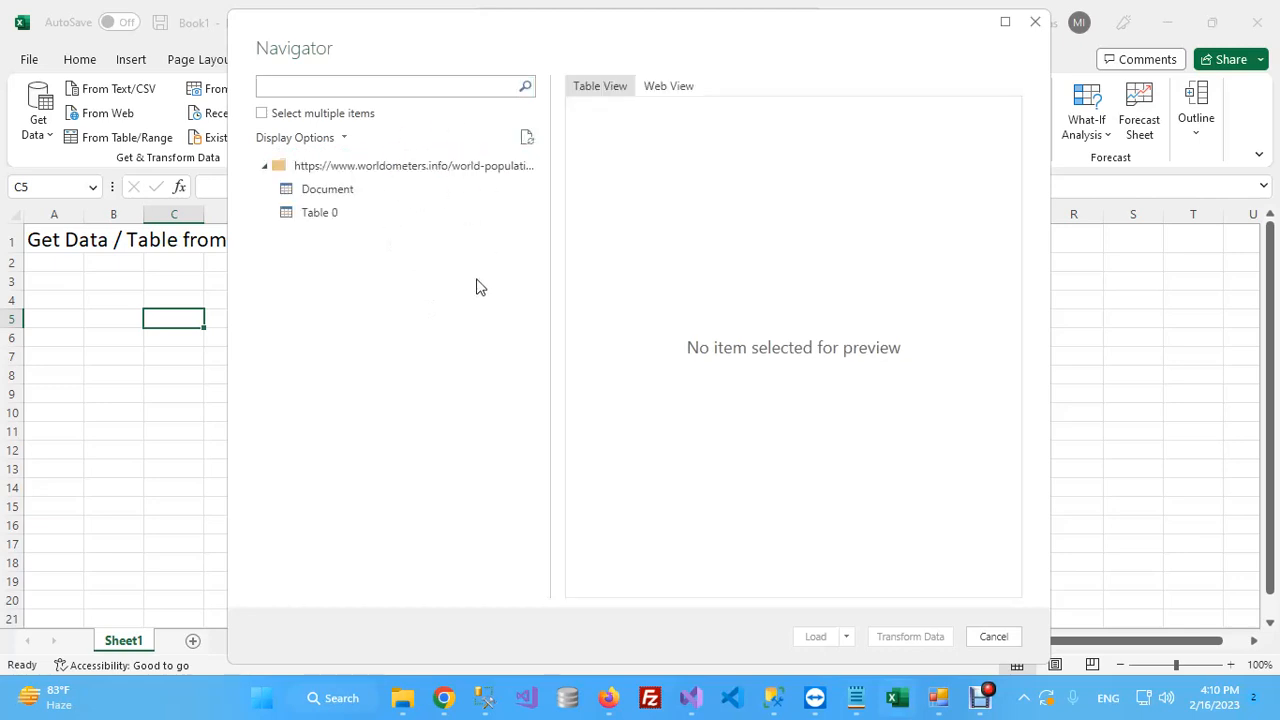
Preview the Document item in the Navigator and select Table 0 as the data to import.
left_click(323, 190)
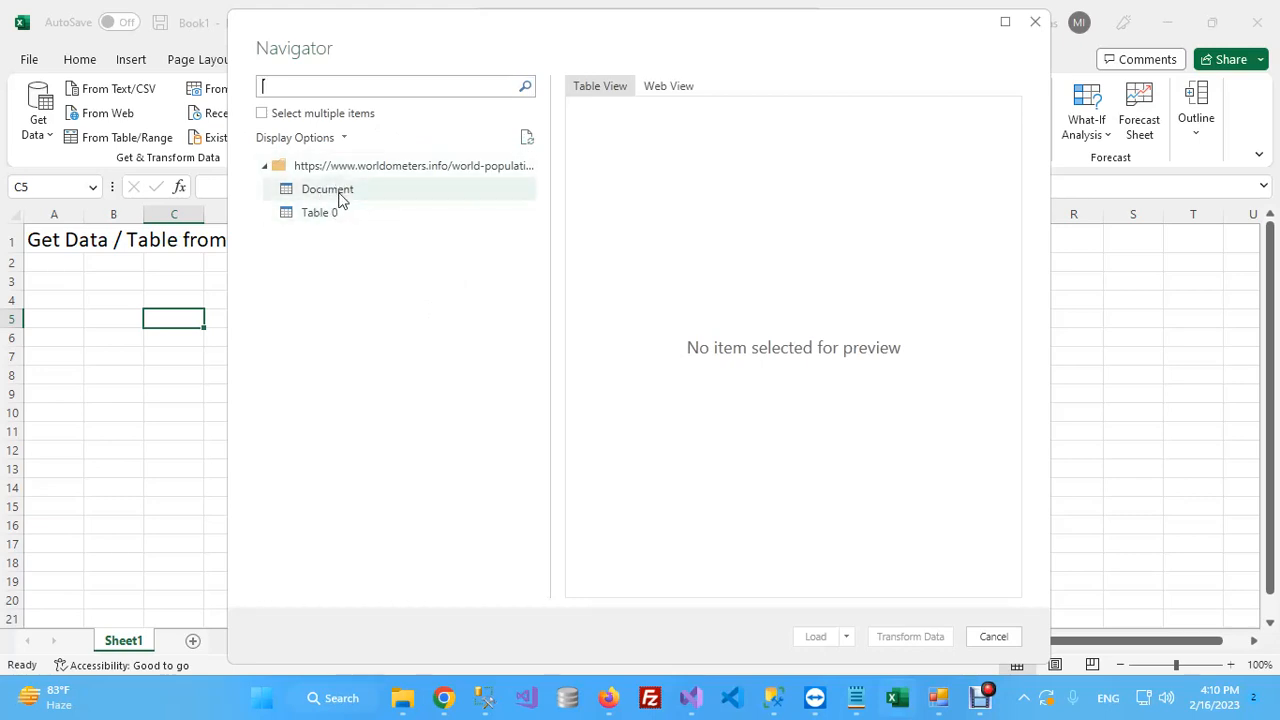
left_click(340, 196)
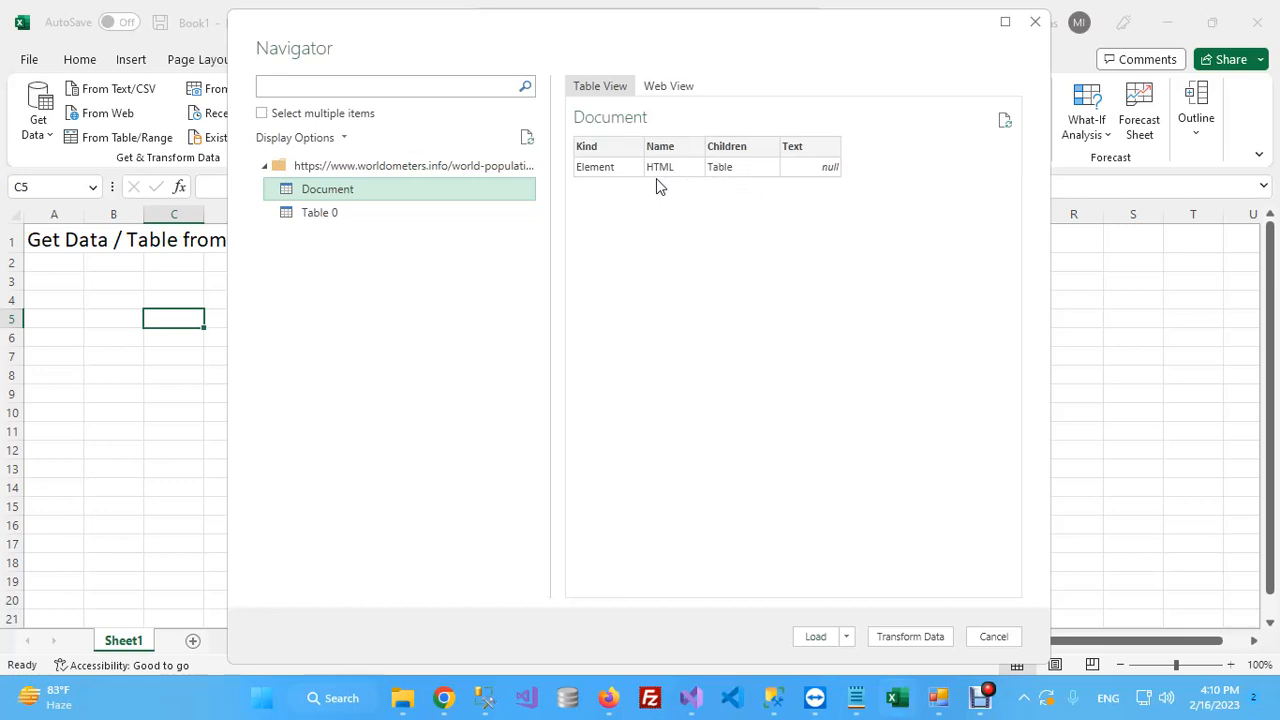
left_click(310, 218)
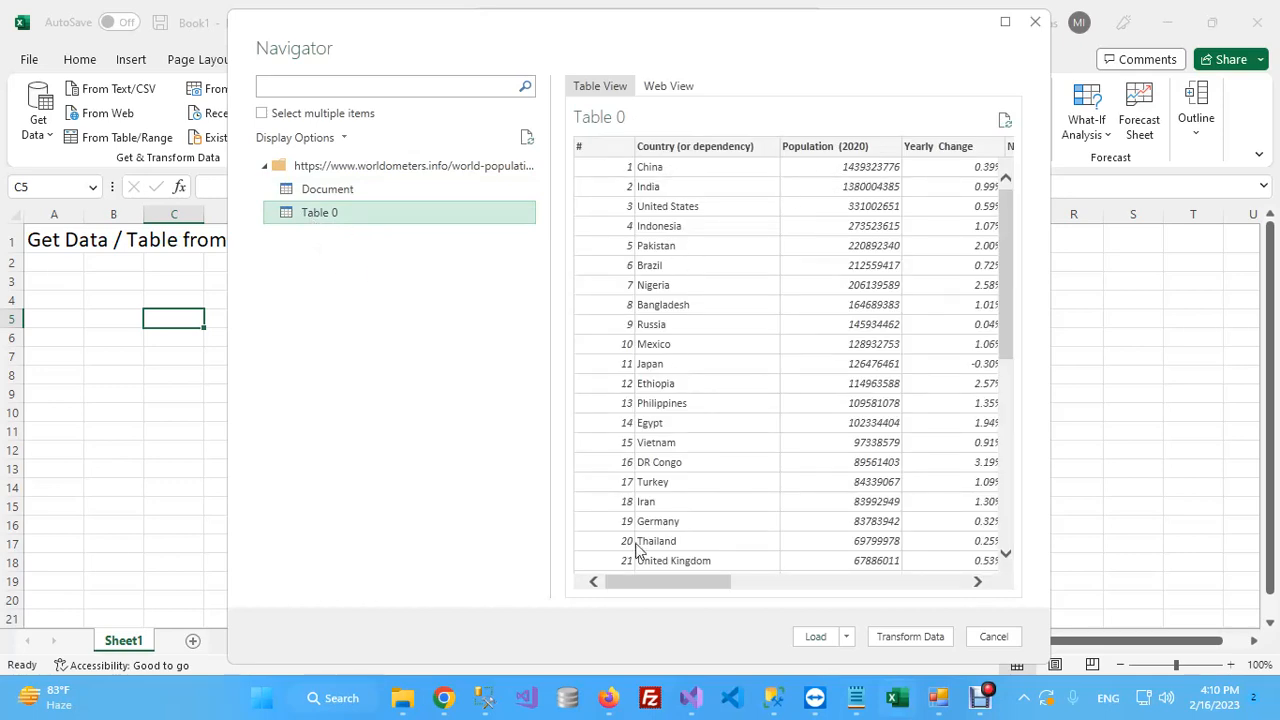
Compare the Table 0 preview with the table on the web page, examining its rows and all its columns.
mouse_move(640, 584)
left_mouse_down()
mouse_move(860, 590)
mouse_move(620, 594)
left_mouse_up()
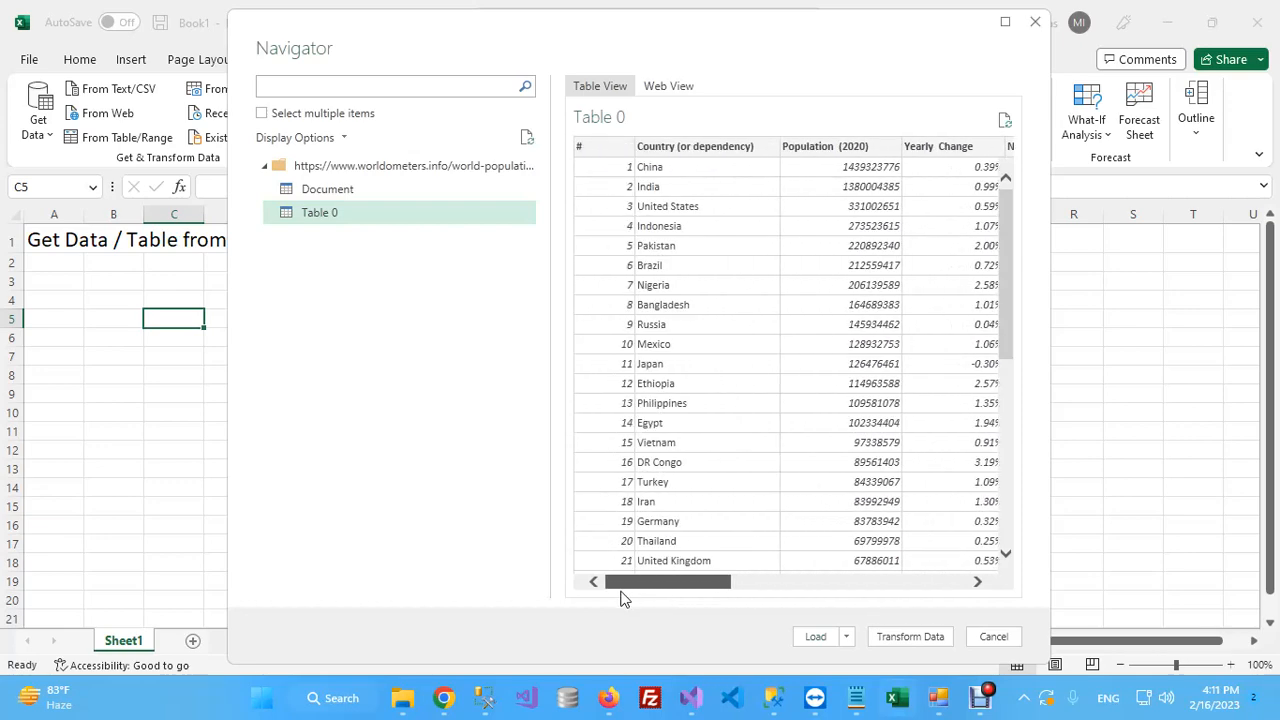
left_click(443, 698)
scroll(335, 455, "down", 4)
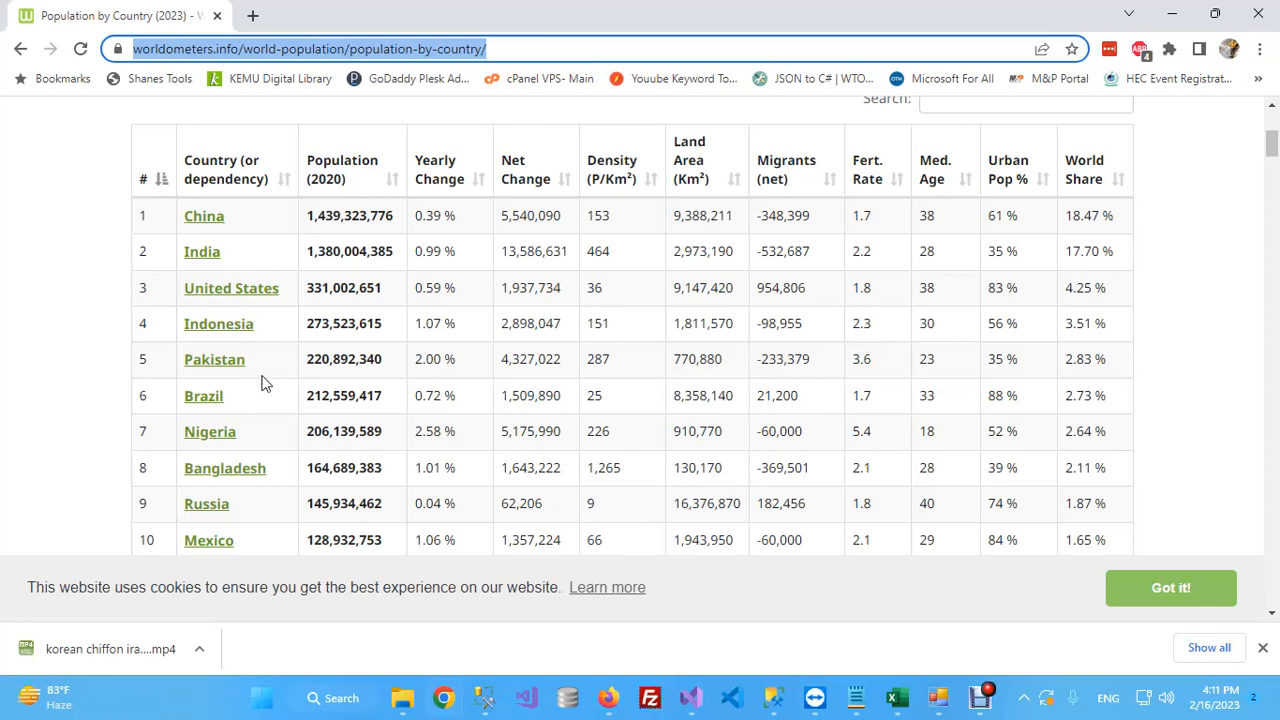
left_click(893, 698)
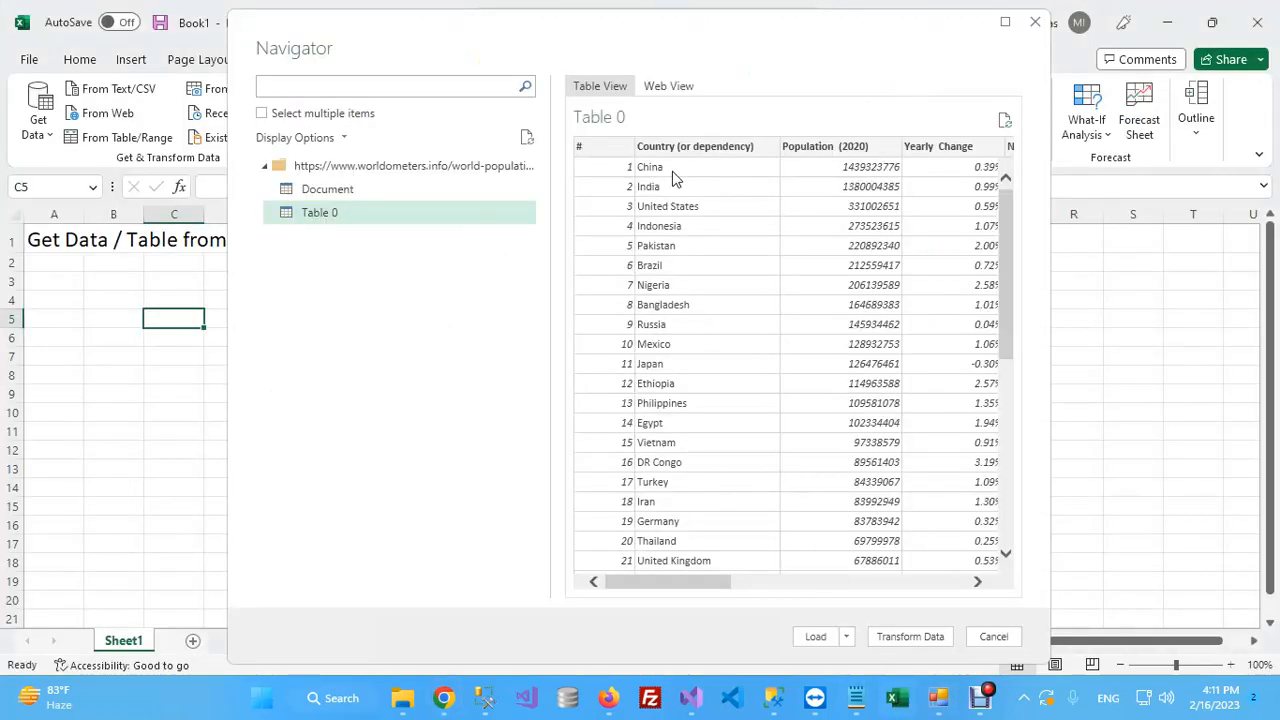
left_click_drag(669, 580, 666, 480)
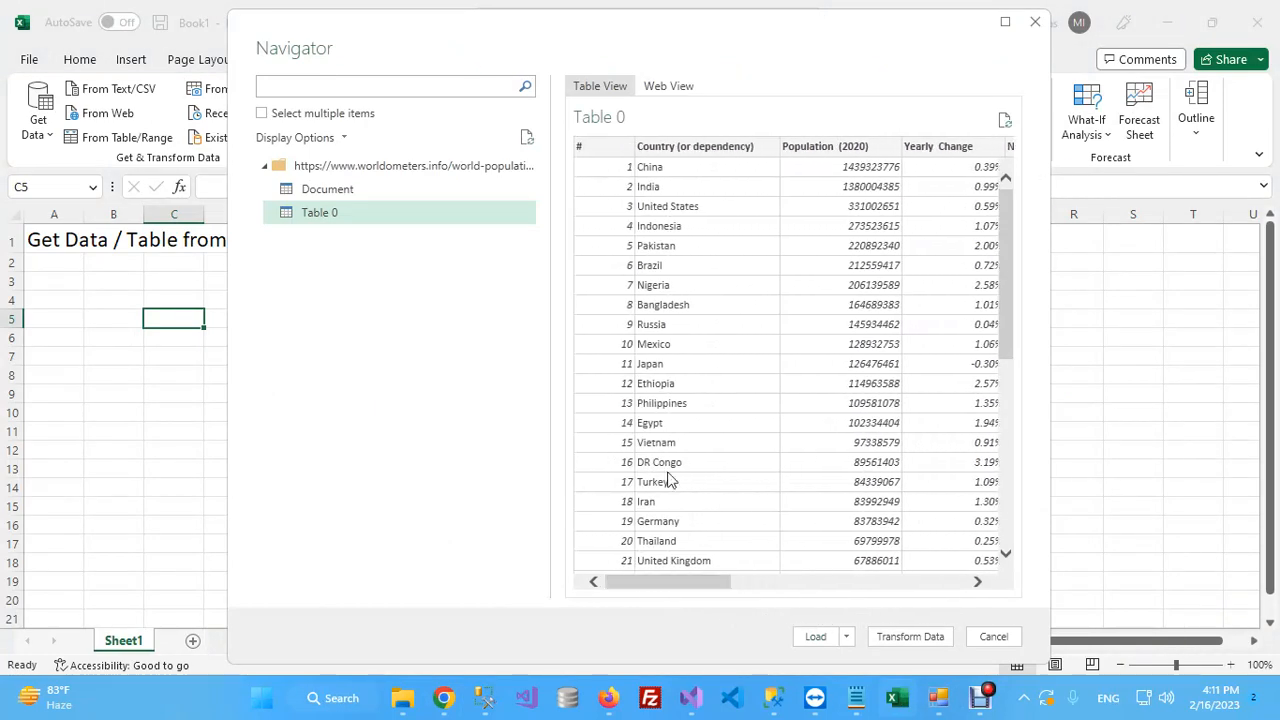
scroll(697, 431, "down", 8)
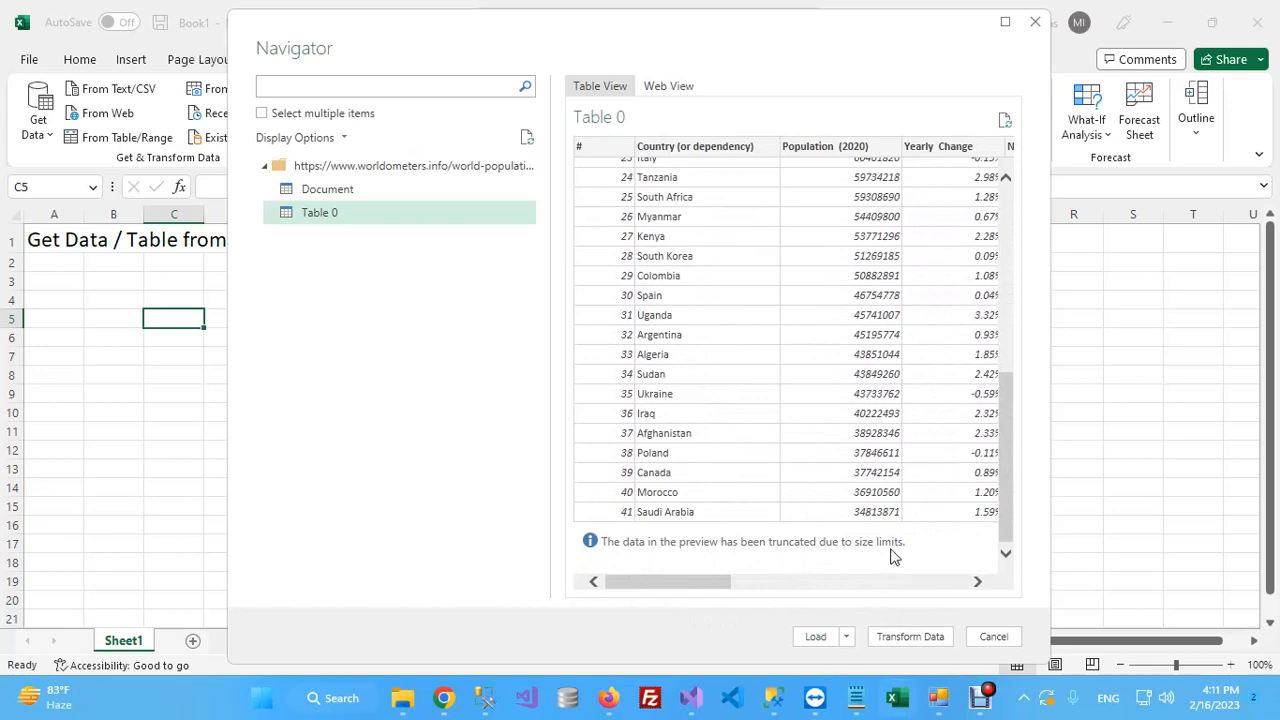
scroll(737, 484, "up", 8)
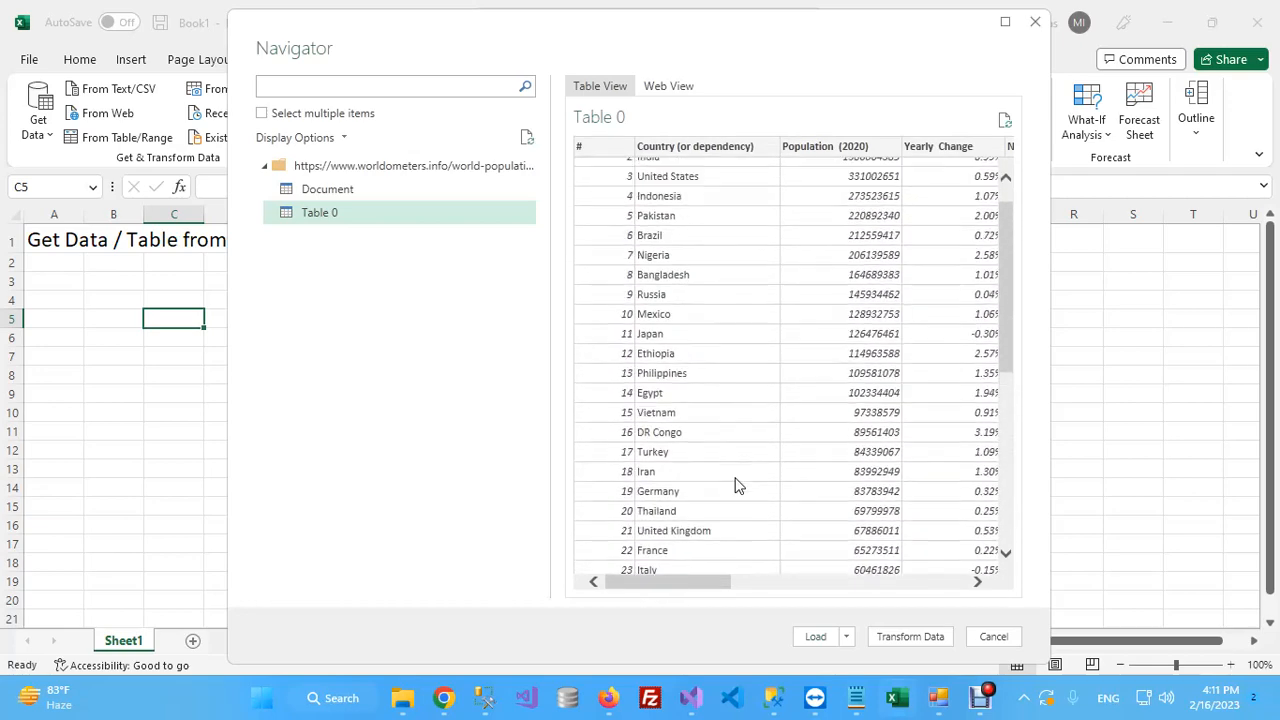
left_click_drag(699, 581, 641, 565)
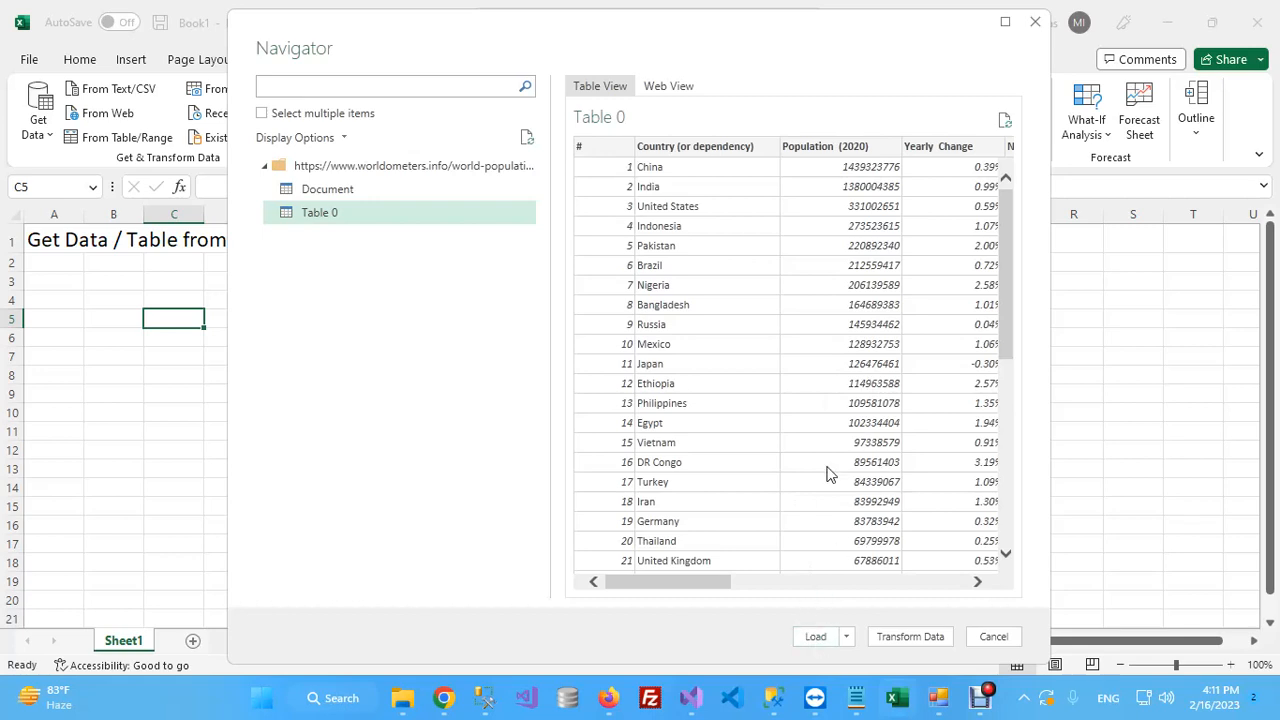
left_click_drag(698, 590, 948, 619)
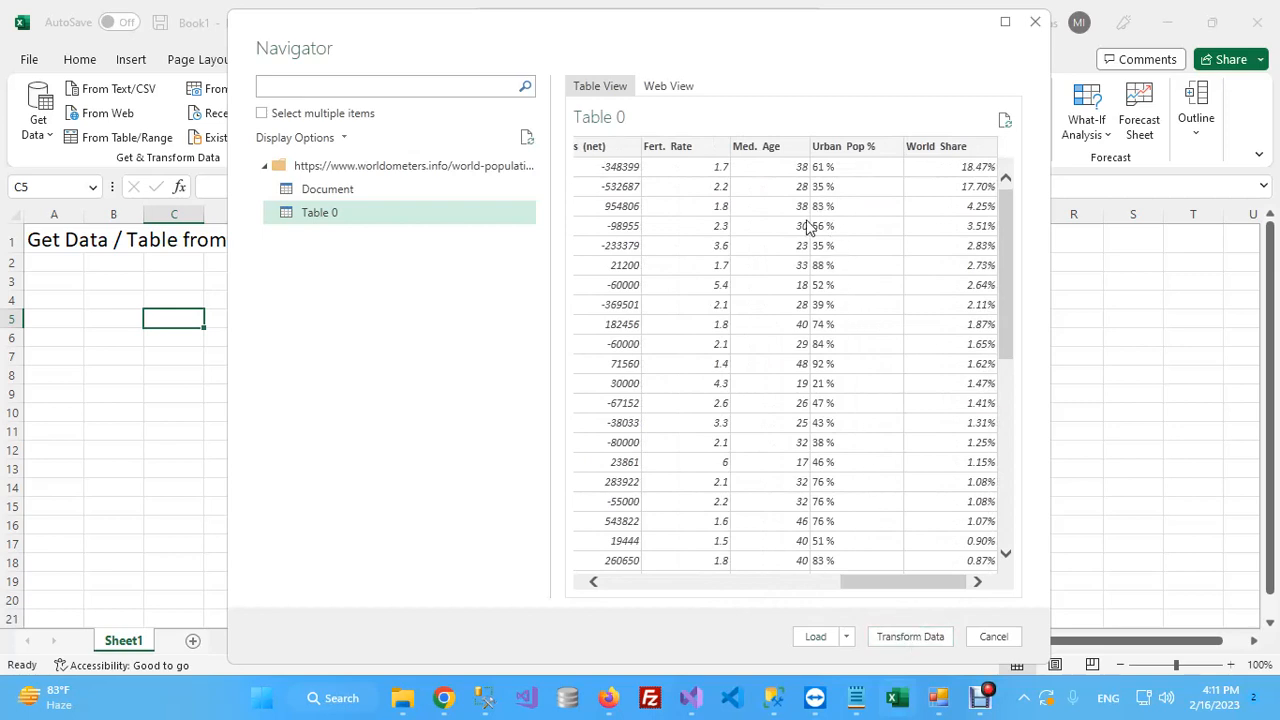
left_click_drag(871, 586, 725, 578)
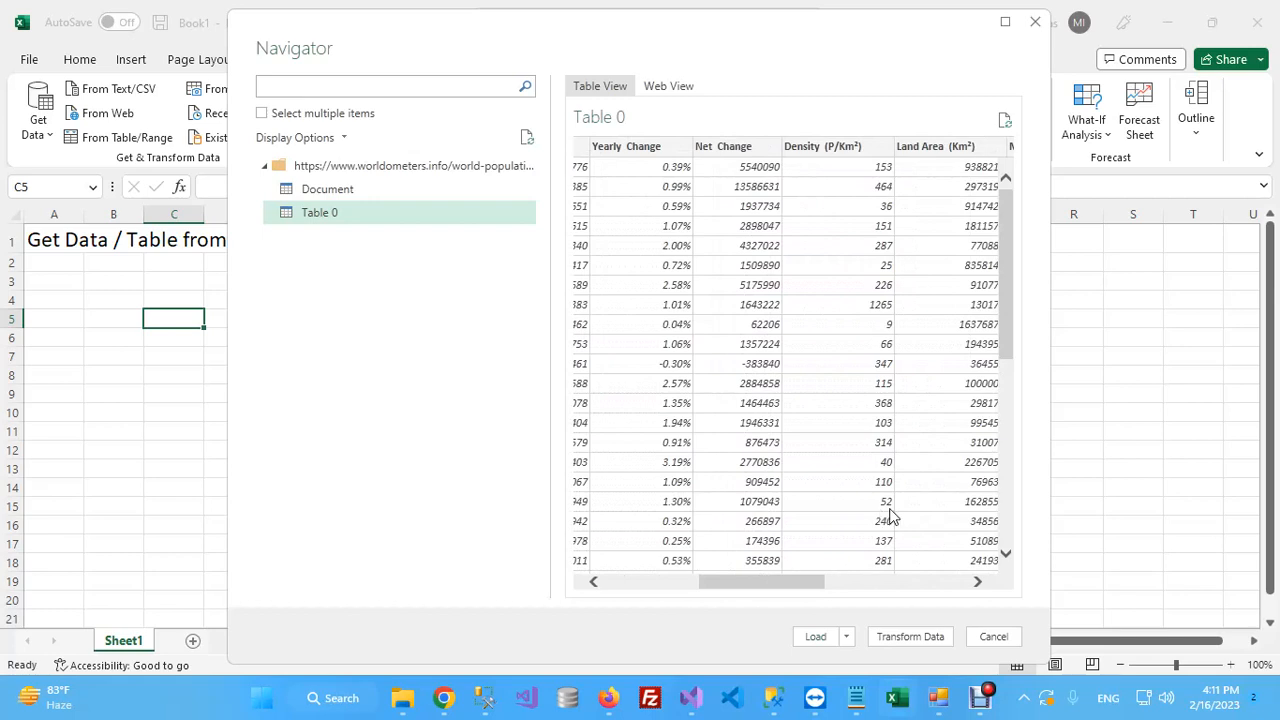
Open Table 0 for transformation in the Power Query Editor and rename the query to Population Table.
left_click(897, 643)
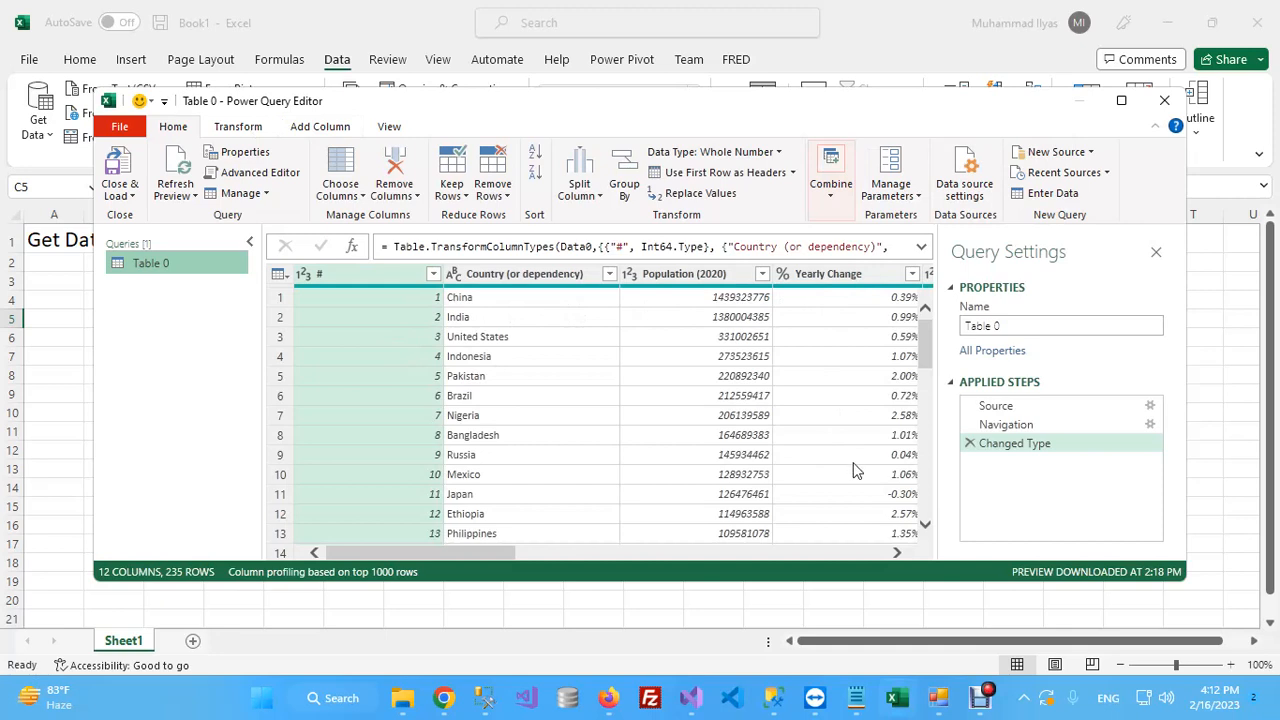
double_click(1020, 326)
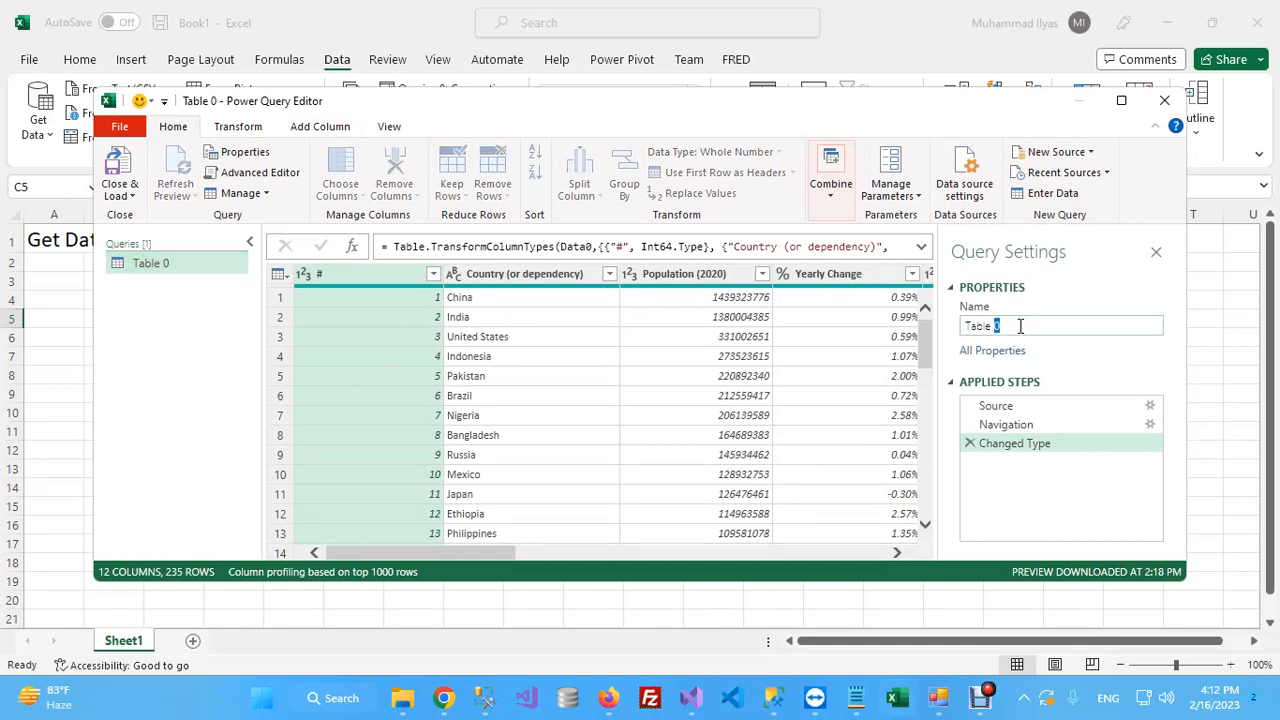
type("Popula")
key("BackSpace")
type("ation")
key("BackSpace")
type("n")
key("Return")
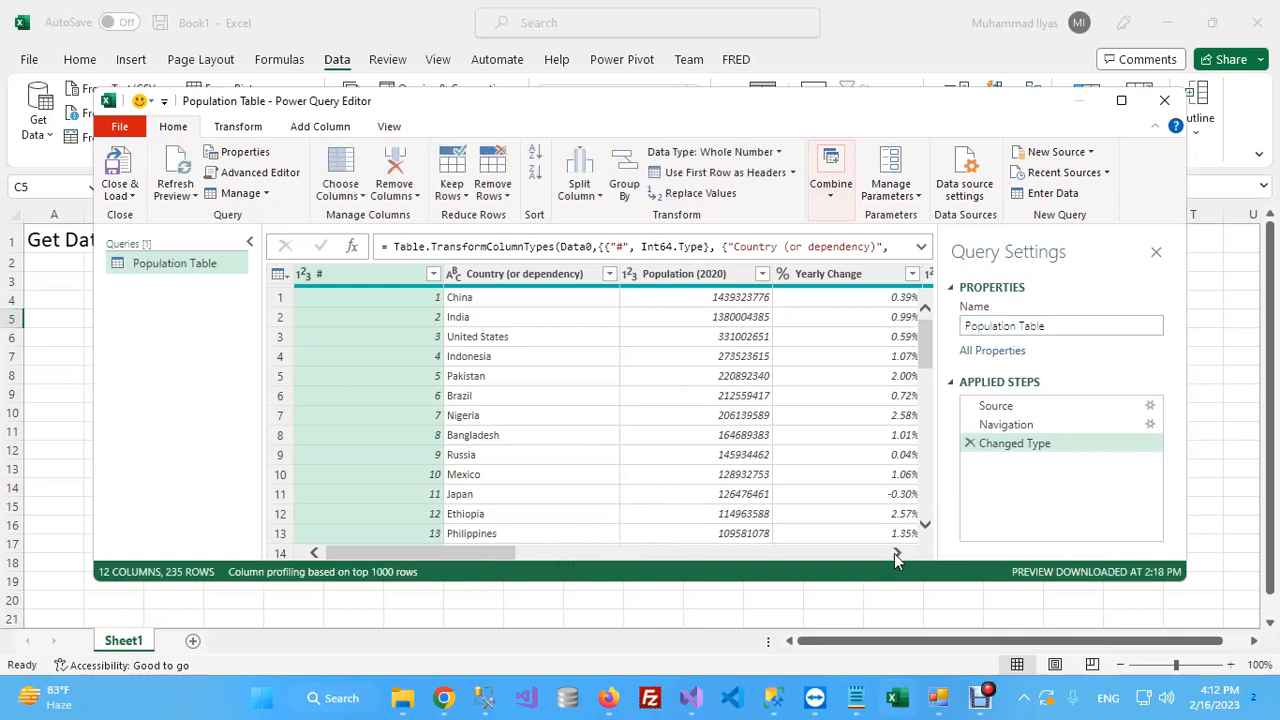
Remove the Migrants (net), Fert. Rate and Med. Age columns from the Population Table query and load the query into the workbook.
left_click(896, 553)
left_click(894, 553)
left_click(894, 553)
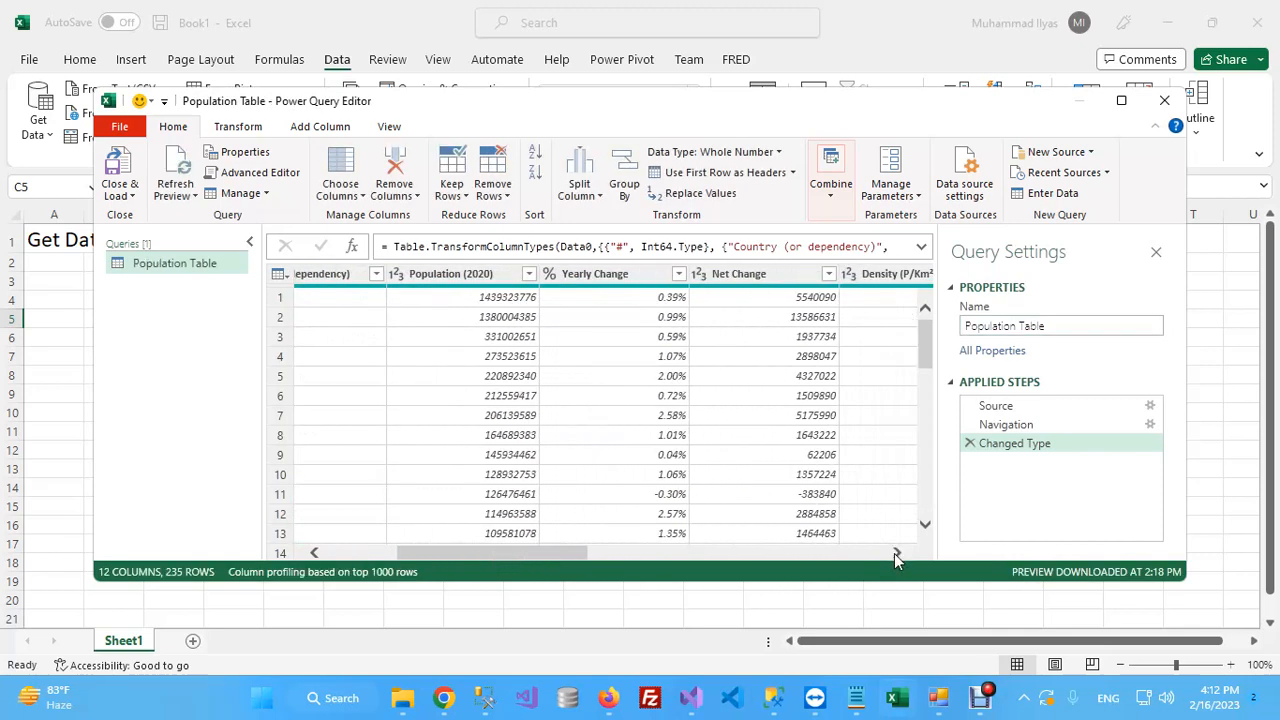
left_click(894, 553)
left_click(894, 553)
left_click(894, 553)
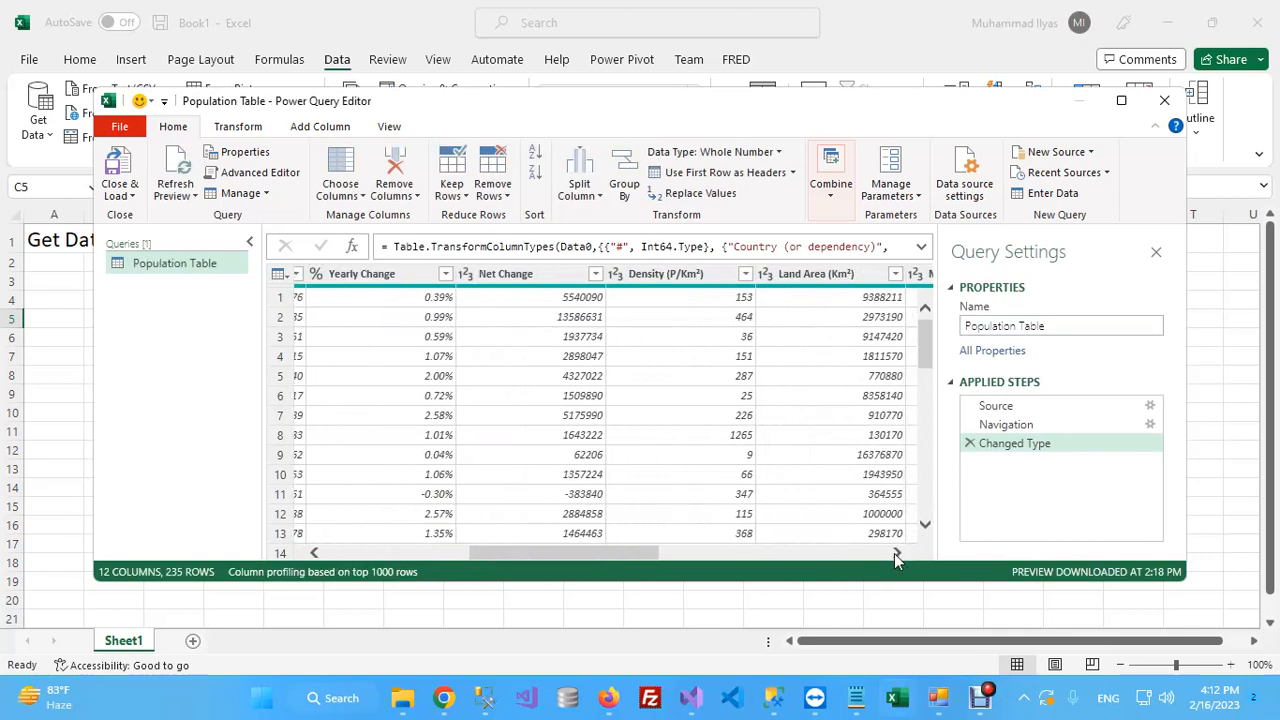
left_click(894, 553)
left_click(894, 553)
left_click(894, 553)
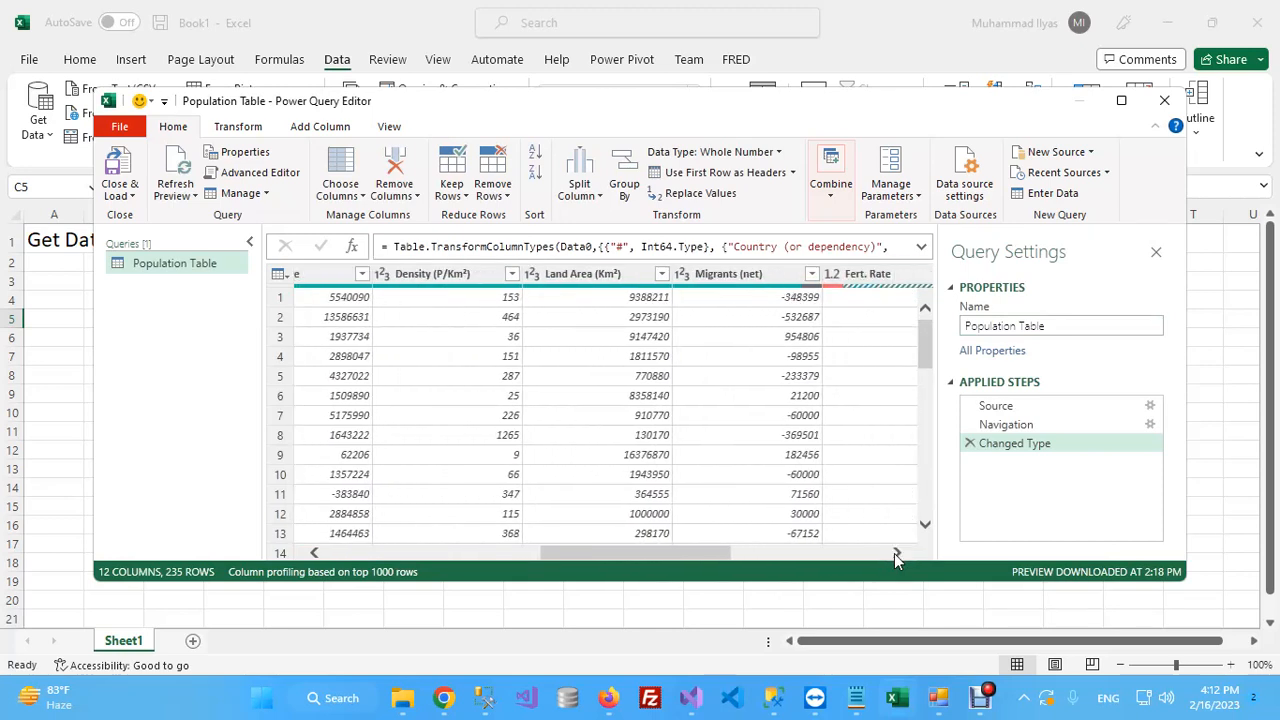
left_click(894, 553)
left_click(894, 553)
left_click(894, 553)
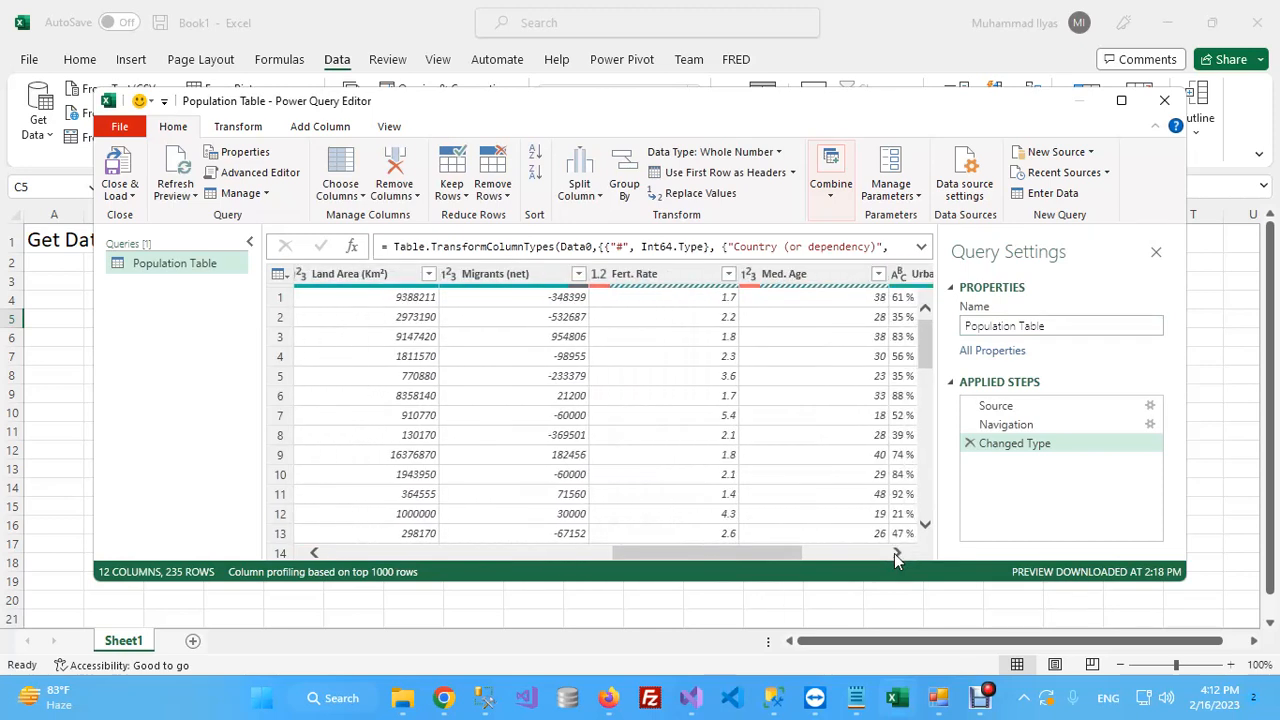
left_click(894, 553)
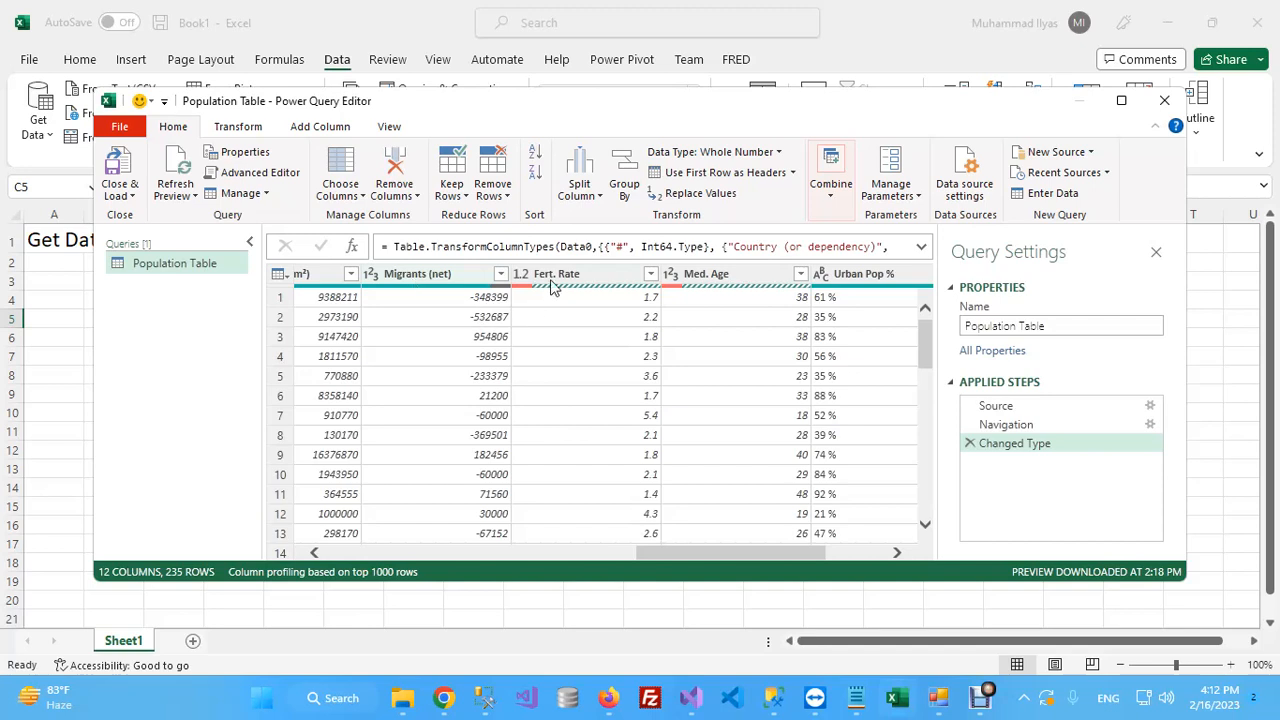
left_click(420, 274)
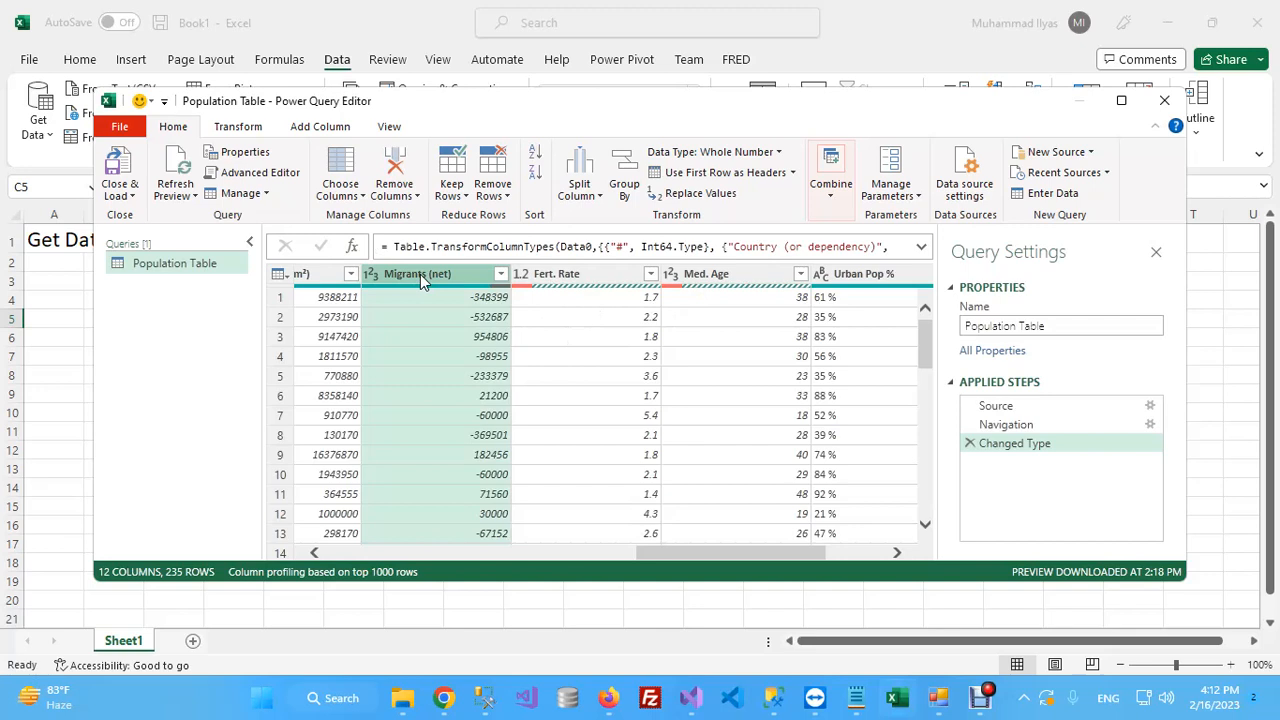
left_click(396, 176)
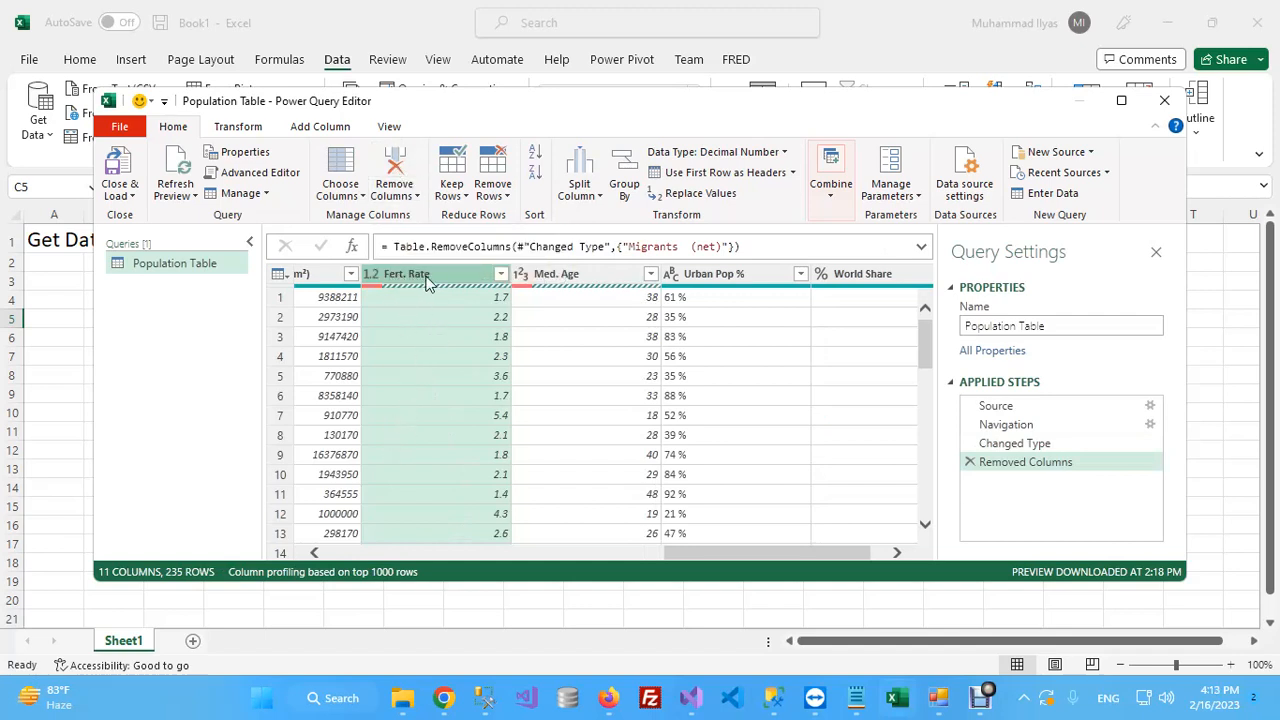
left_click(395, 165)
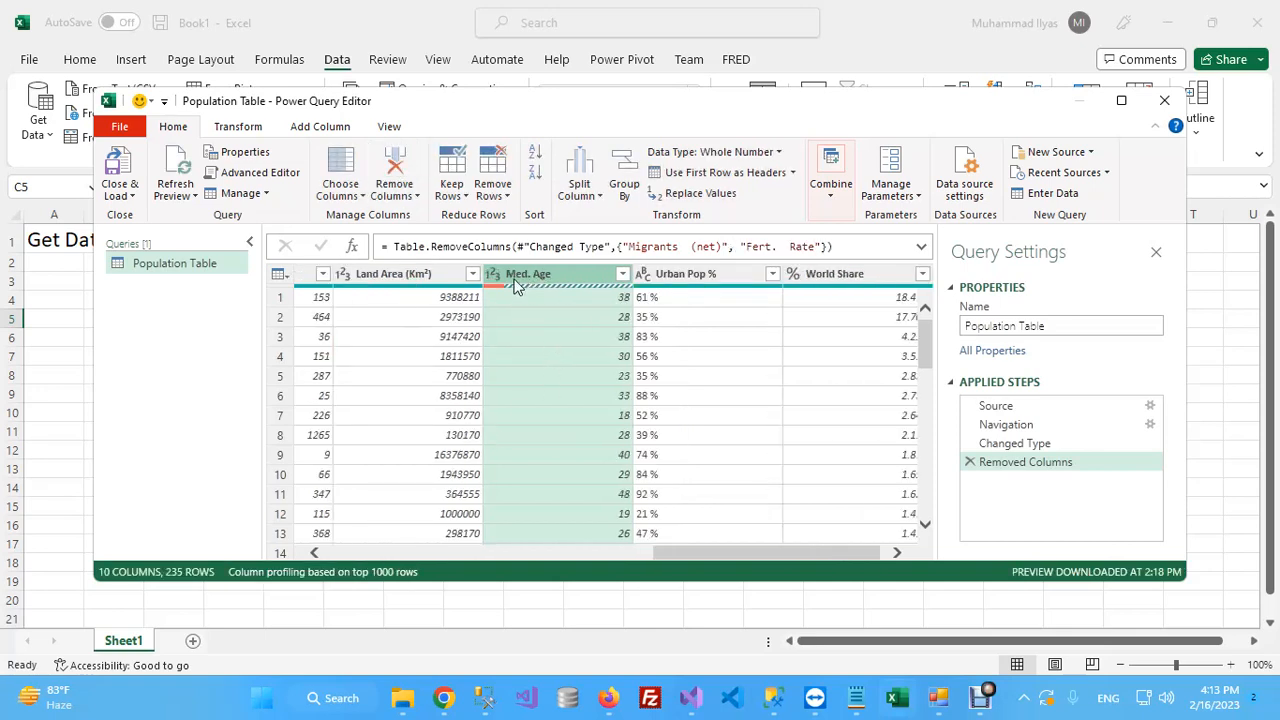
left_click(395, 165)
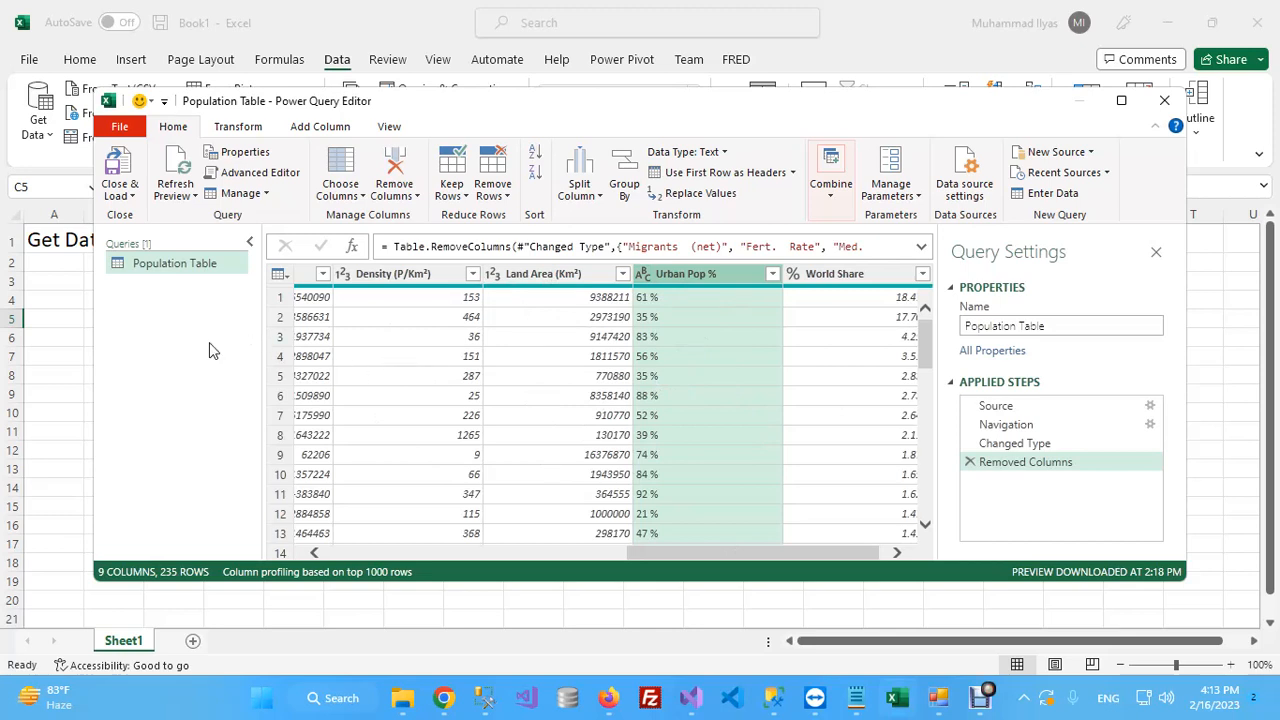
left_click(120, 172)
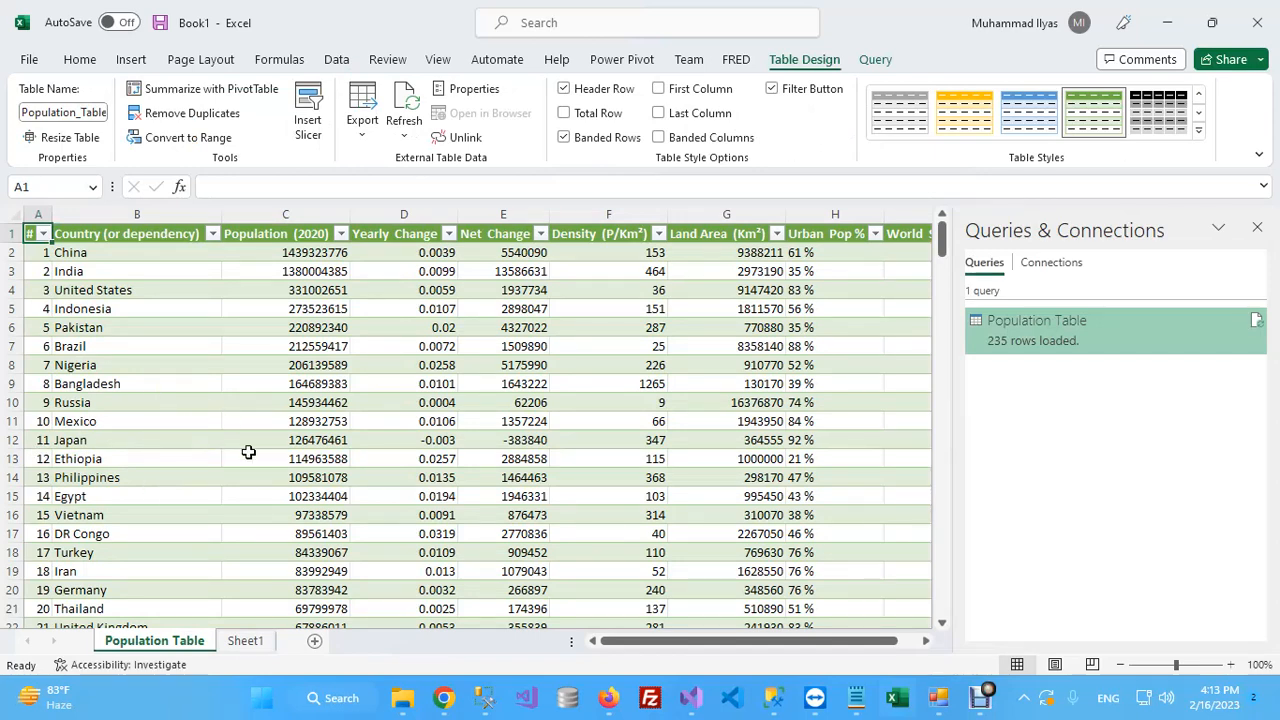
Examine the loaded population table on the worksheet, from its first to its last row and across all its columns.
scroll(188, 411, "down", 20)
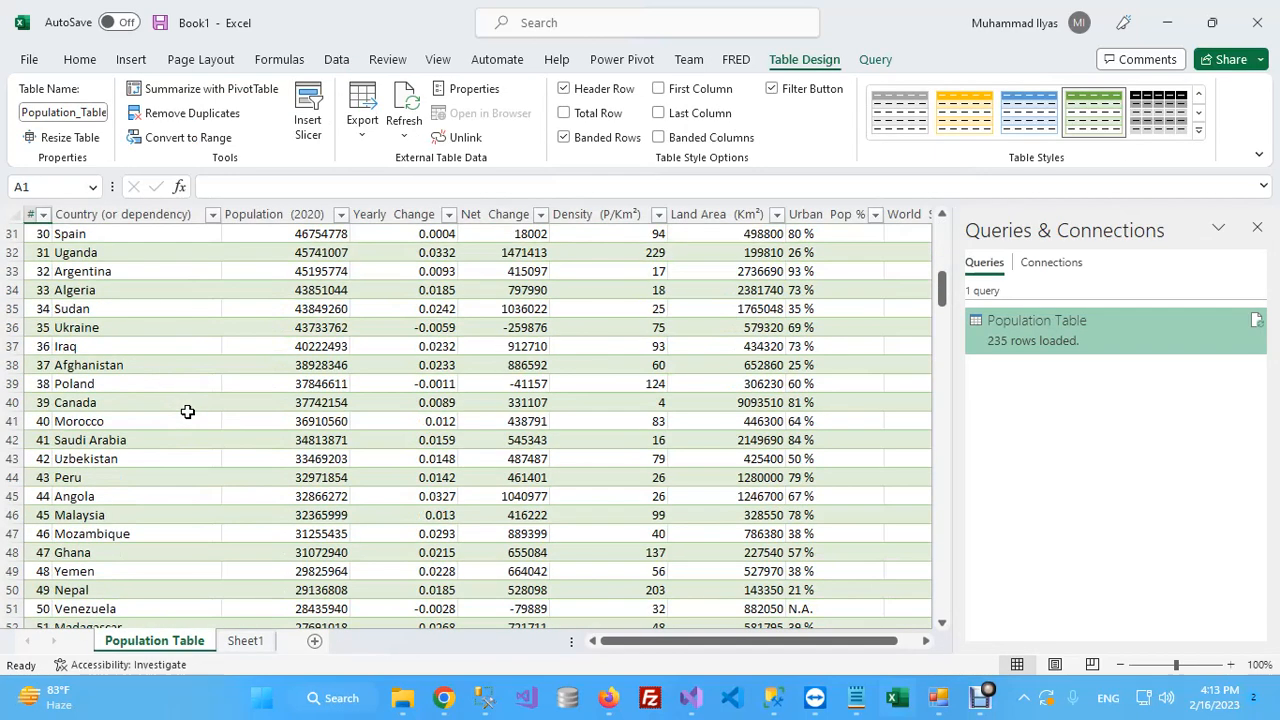
scroll(187, 411, "down", 20)
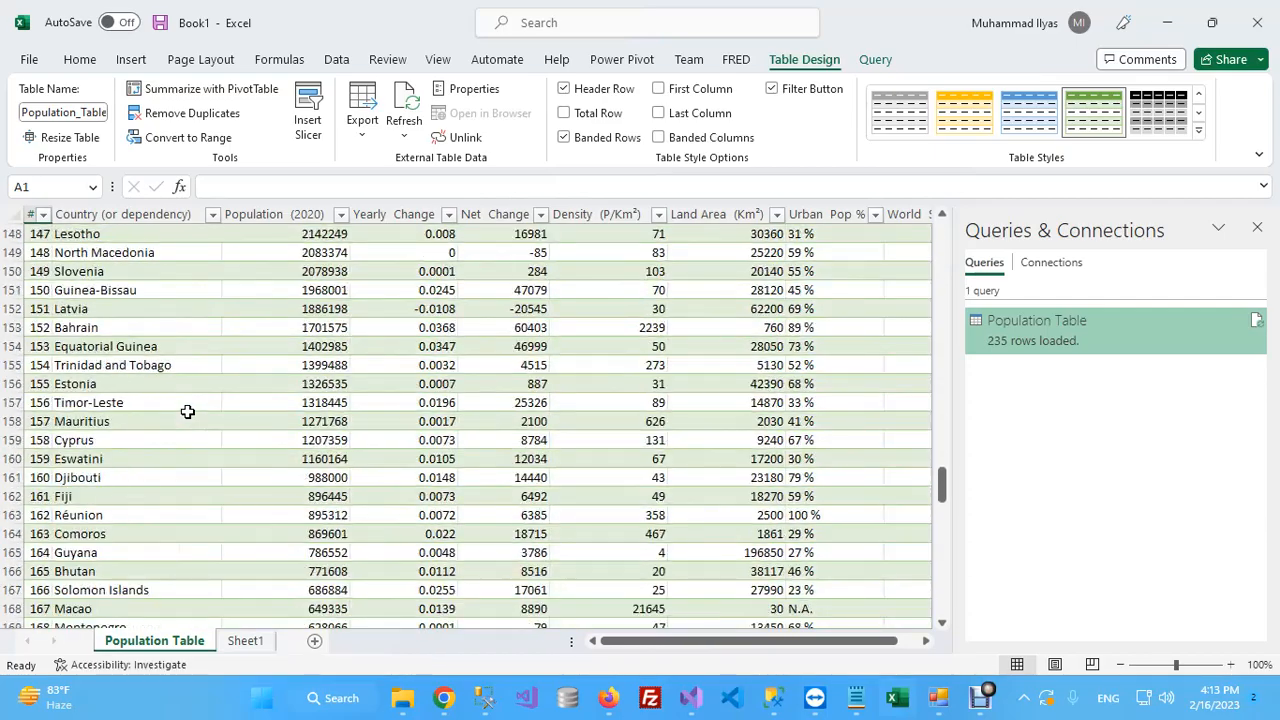
scroll(187, 411, "down", 7)
scroll(188, 415, "up", 20)
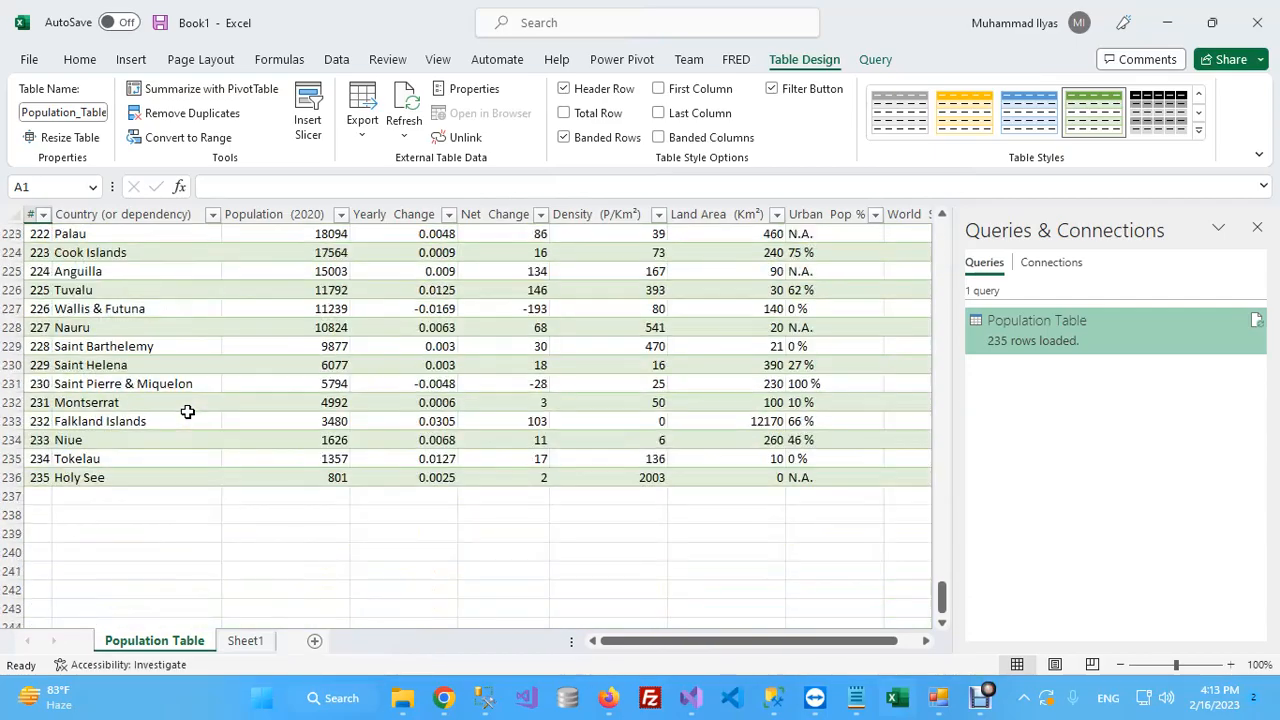
scroll(190, 421, "up", 20)
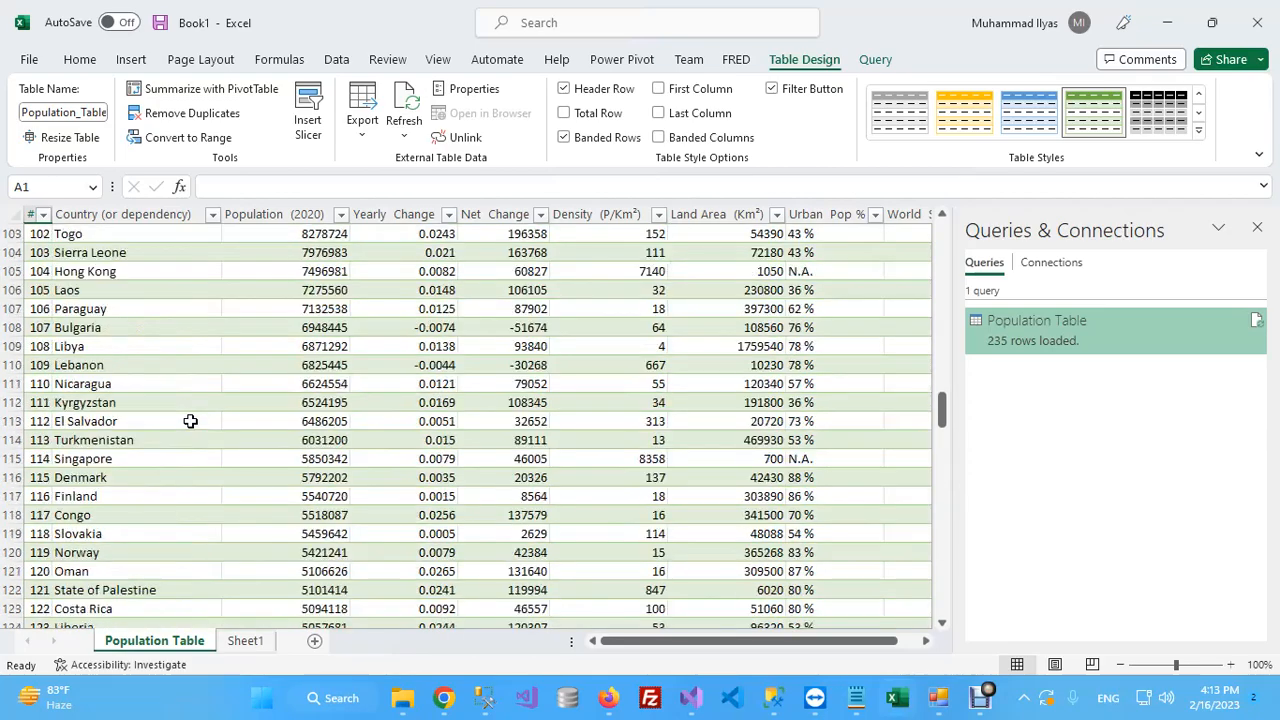
scroll(190, 421, "up", 14)
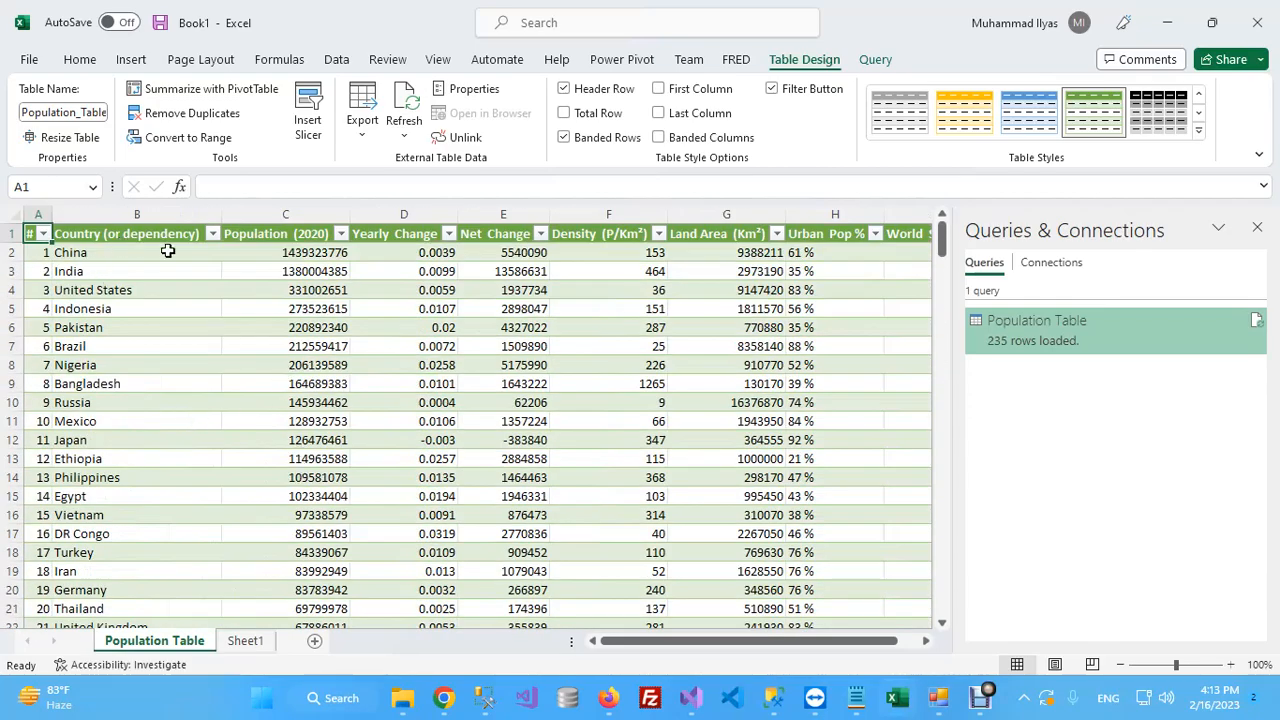
mouse_move(631, 648)
left_mouse_down()
mouse_move(666, 646)
mouse_move(628, 648)
left_mouse_up()
left_click_drag(737, 649, 817, 651)
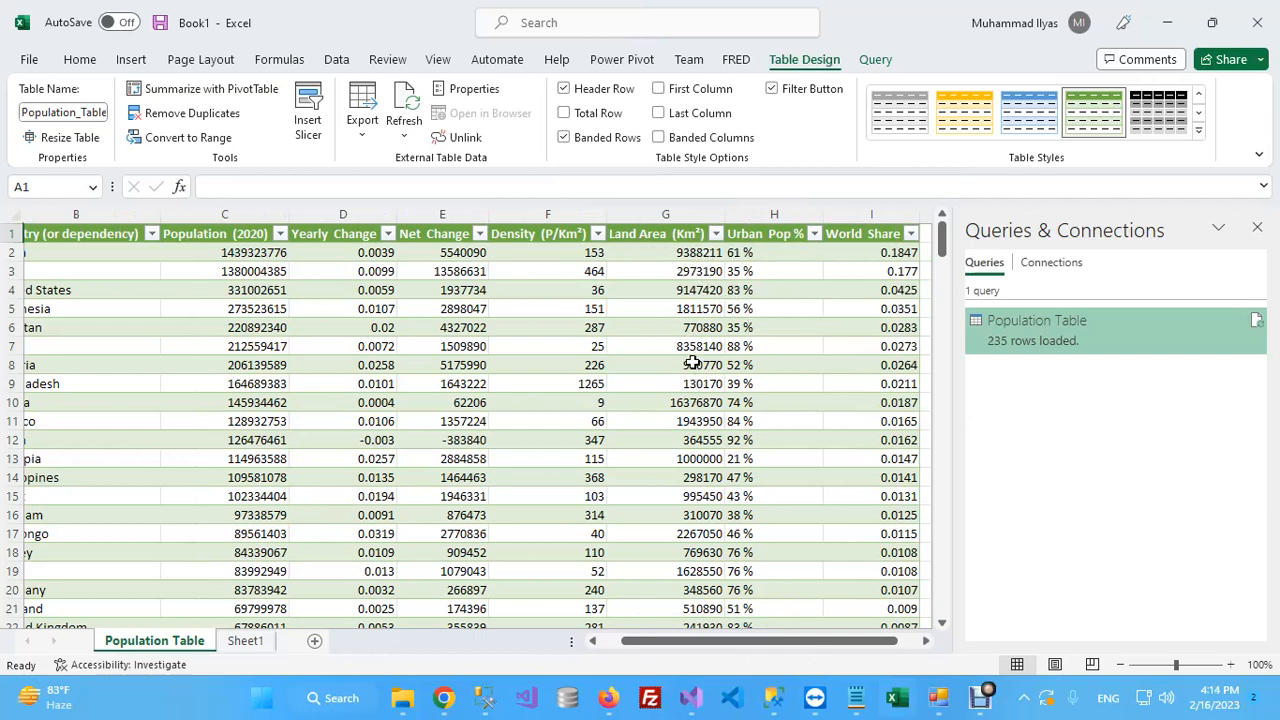
left_click_drag(655, 648, 632, 646)
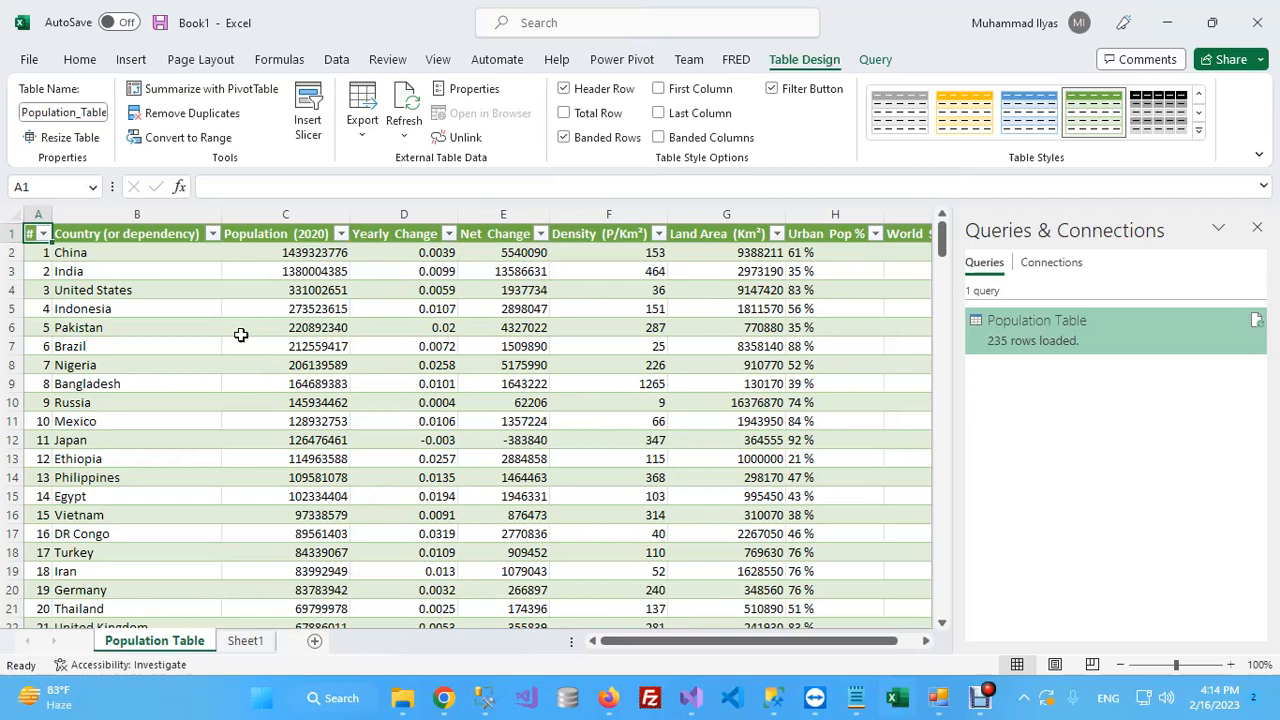
Look at the sort and filter options of the Country (or dependency), Population (2020) and Yearly Change columns without applying any.
left_click(213, 238)
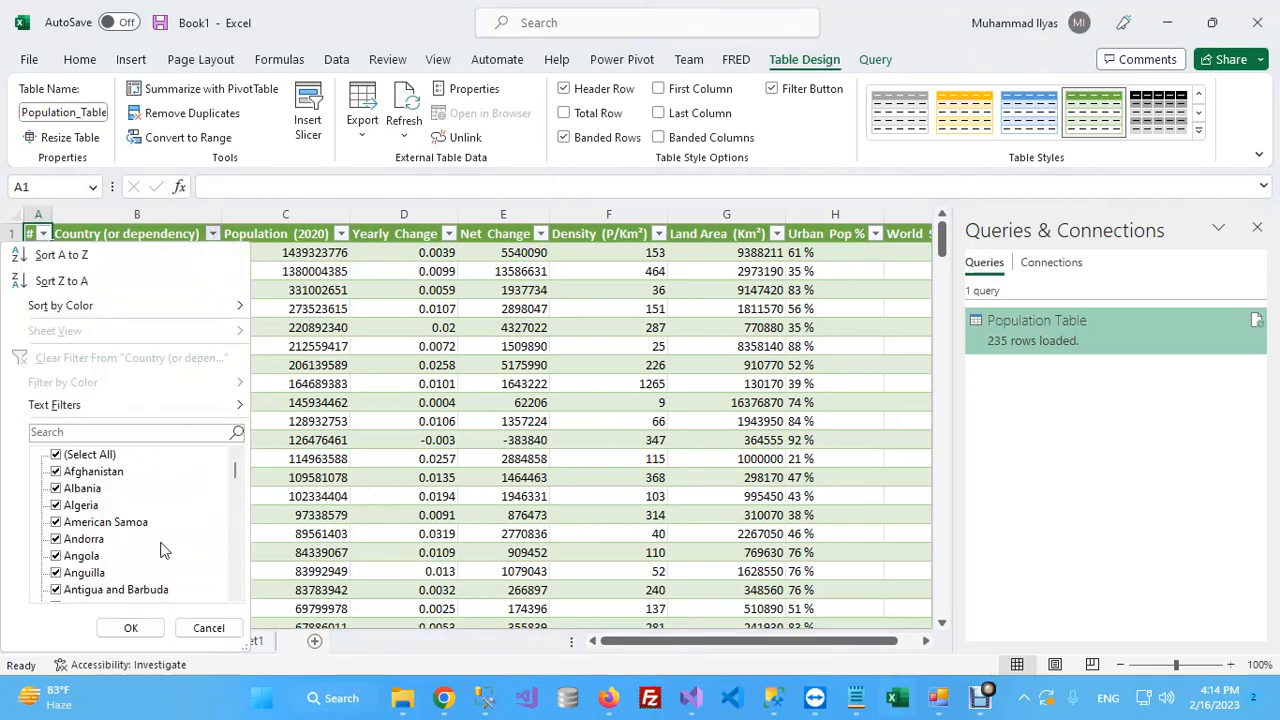
left_click(210, 236)
left_click(341, 236)
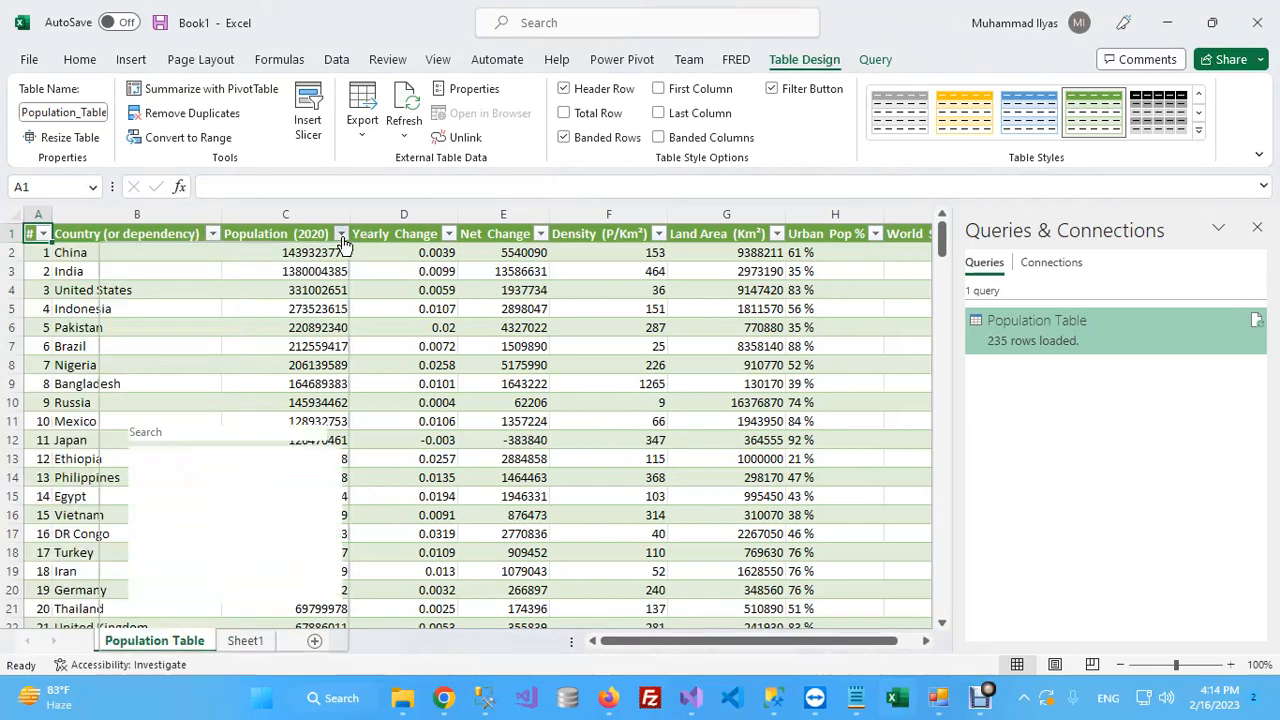
left_click(341, 236)
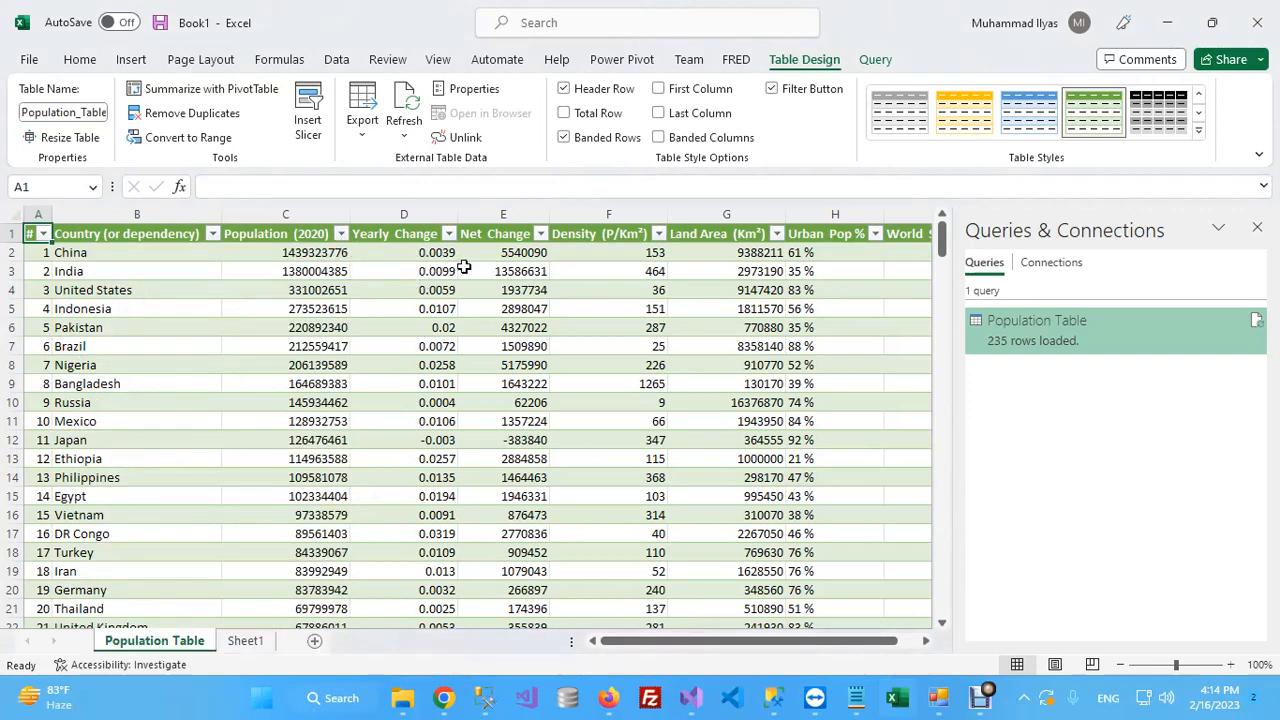
left_click(449, 236)
left_click(450, 240)
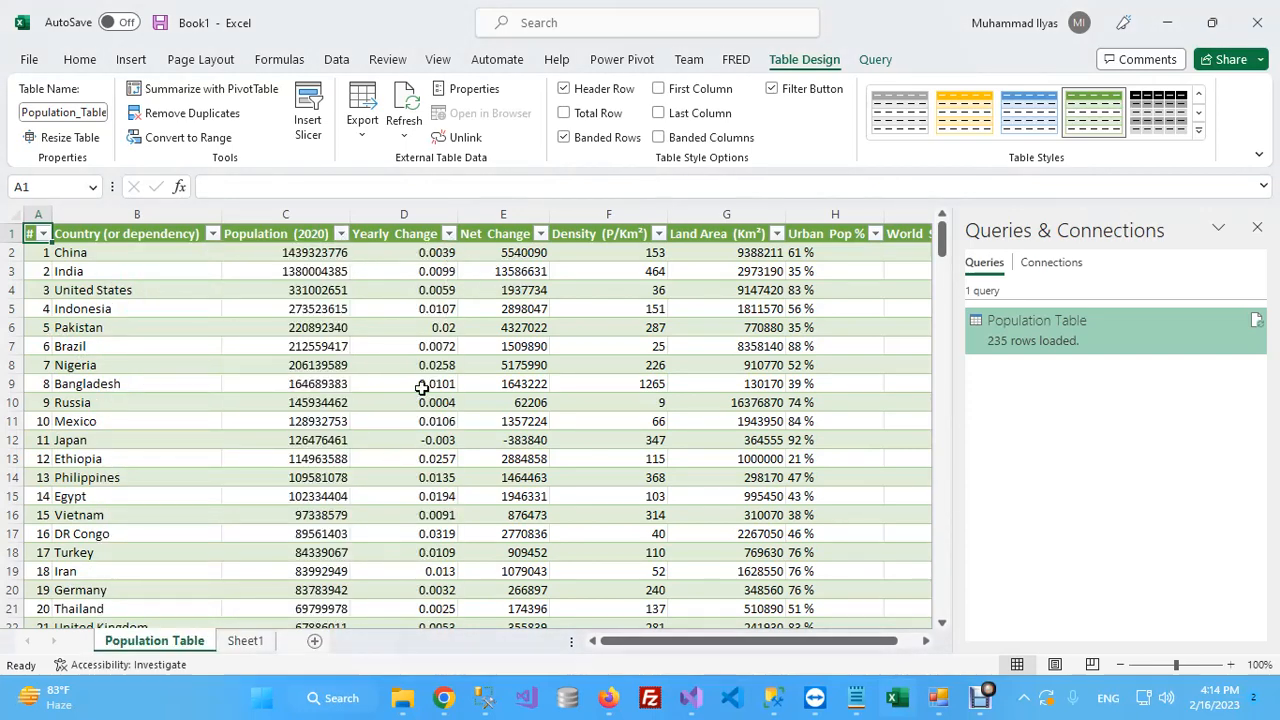